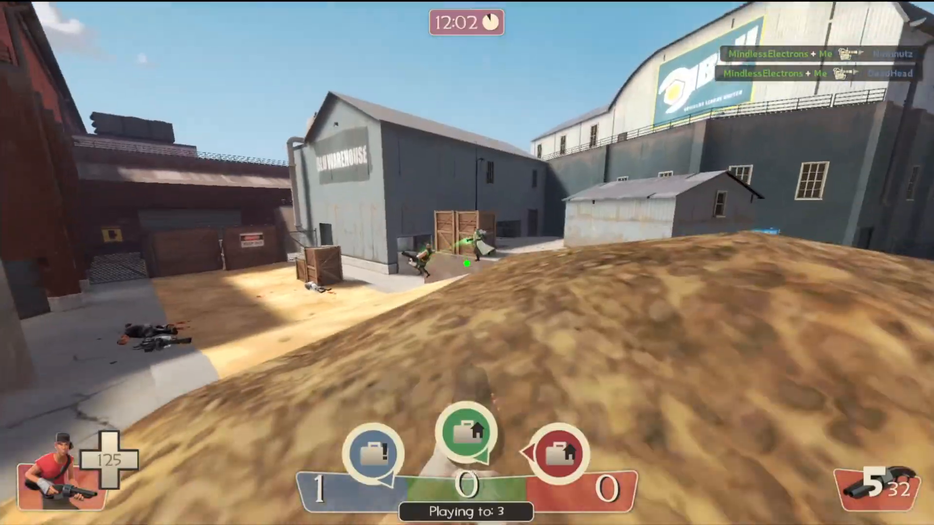
left_click(467, 263)
left_click(466, 263)
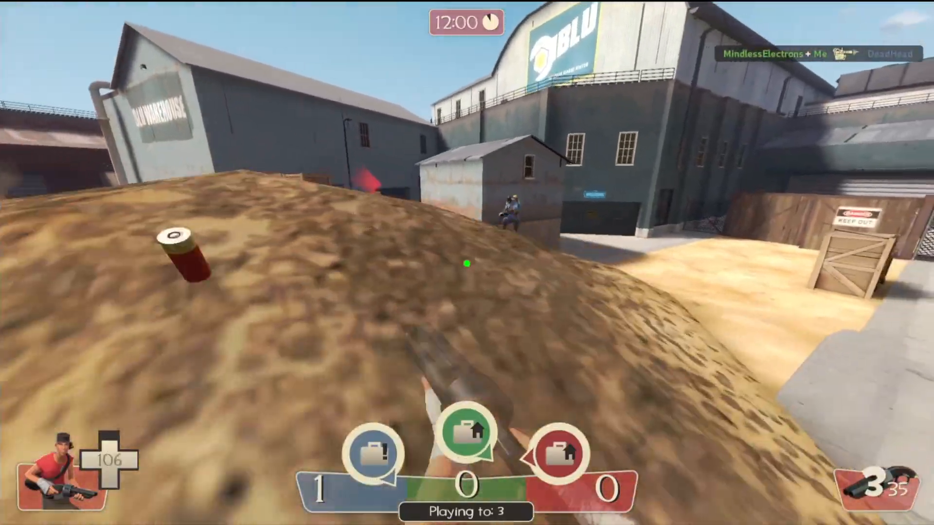
left_click(466, 263)
key("w")
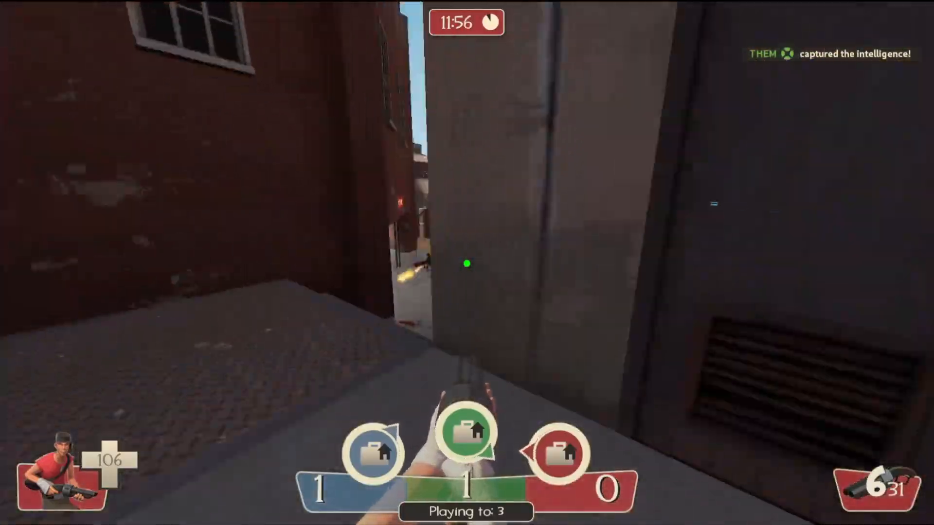
left_click(467, 264)
left_click(467, 264)
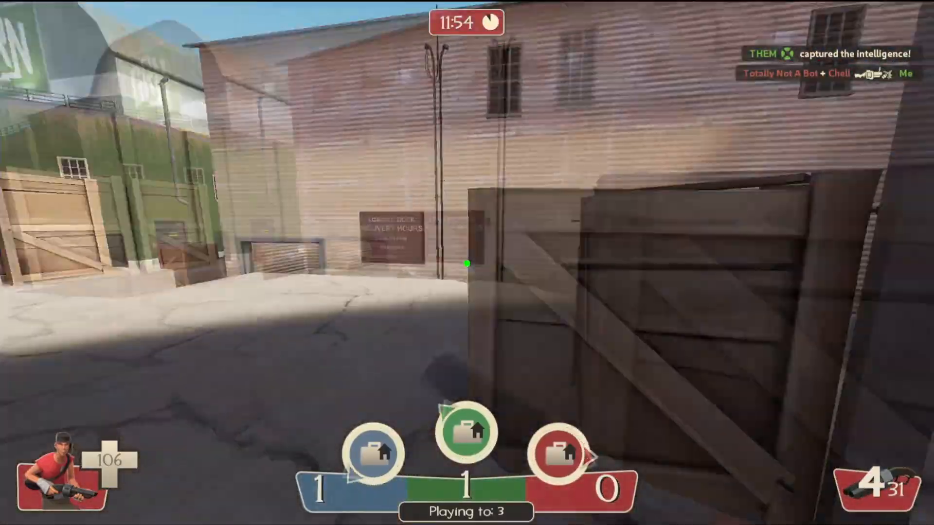
key("w")
left_click(467, 264)
left_click(467, 263)
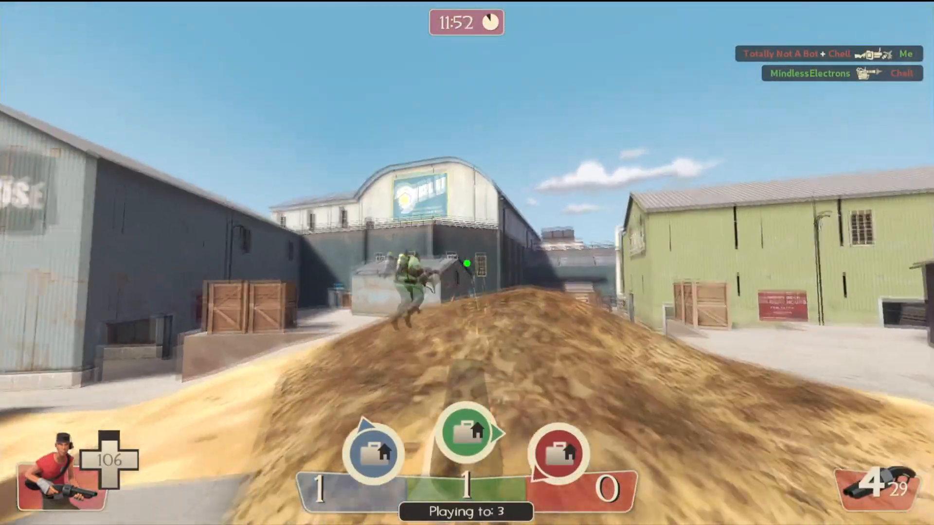
key("w")
left_click(466, 263)
left_click(467, 264)
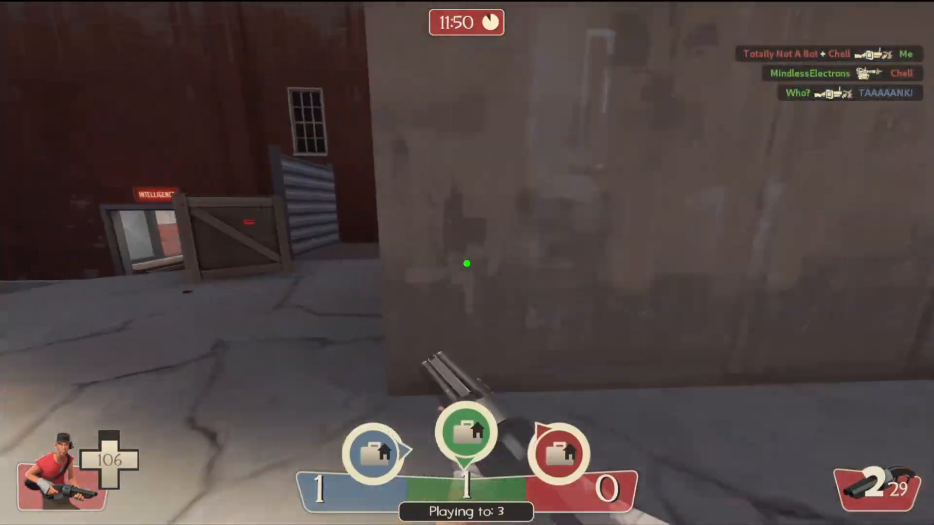
key("w")
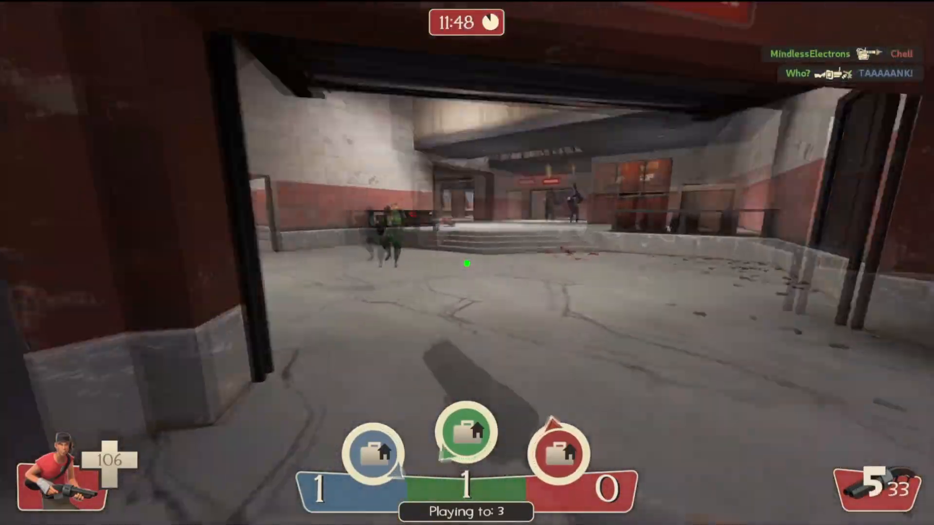
key("w")
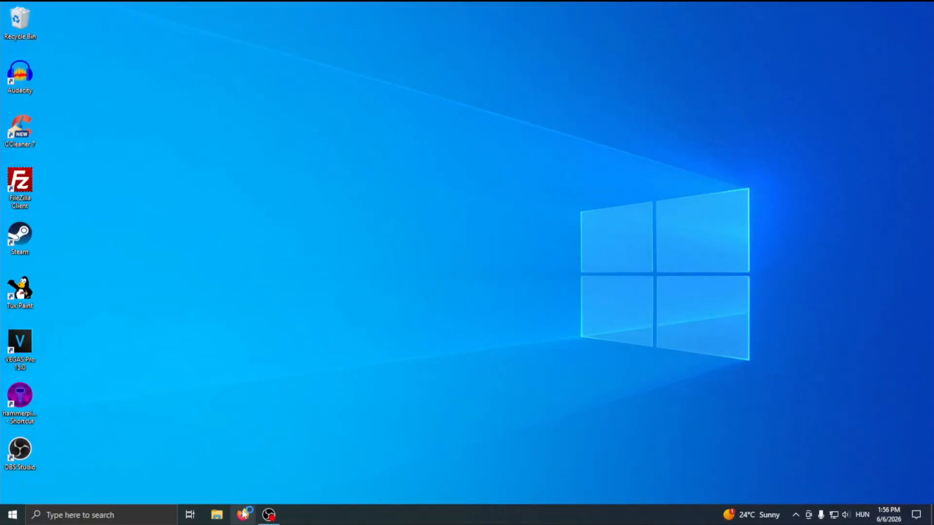
Open Firefox and search the web for "vvis++".
left_click(242, 514)
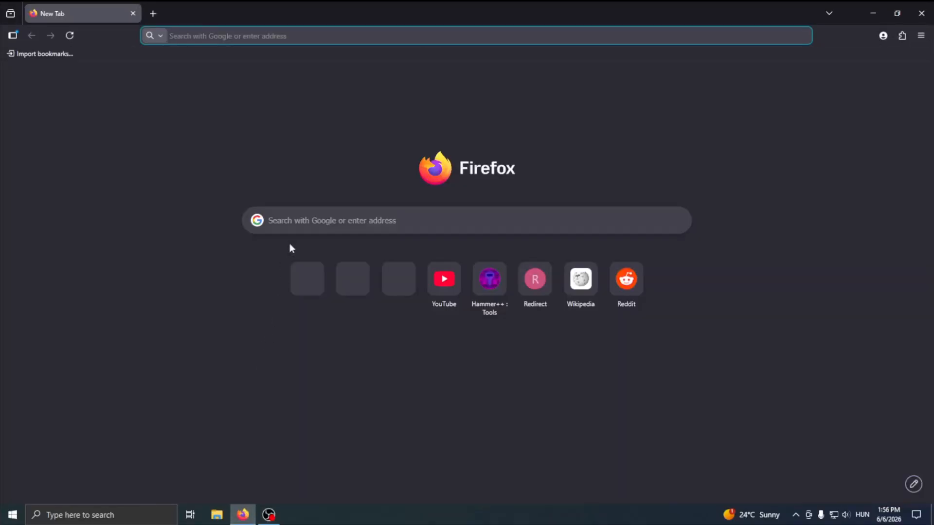
left_click(297, 232)
type("vv")
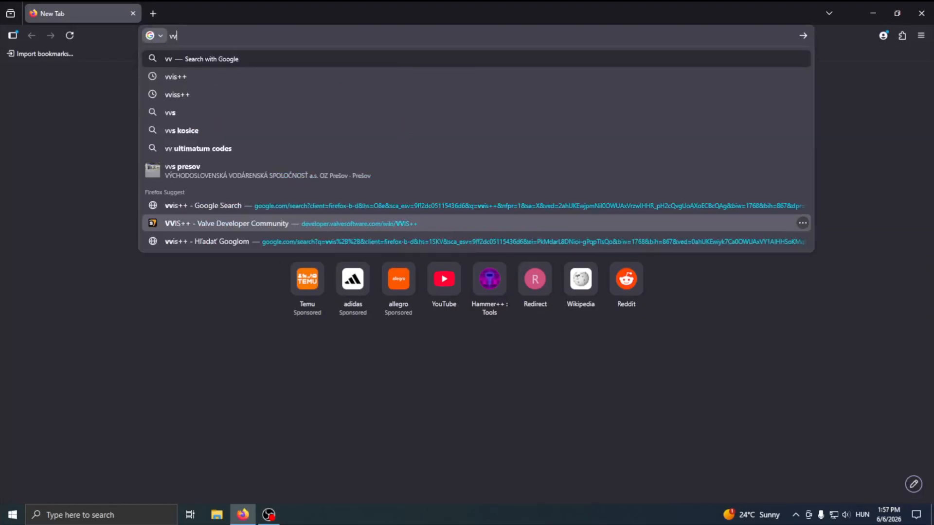
type("is++")
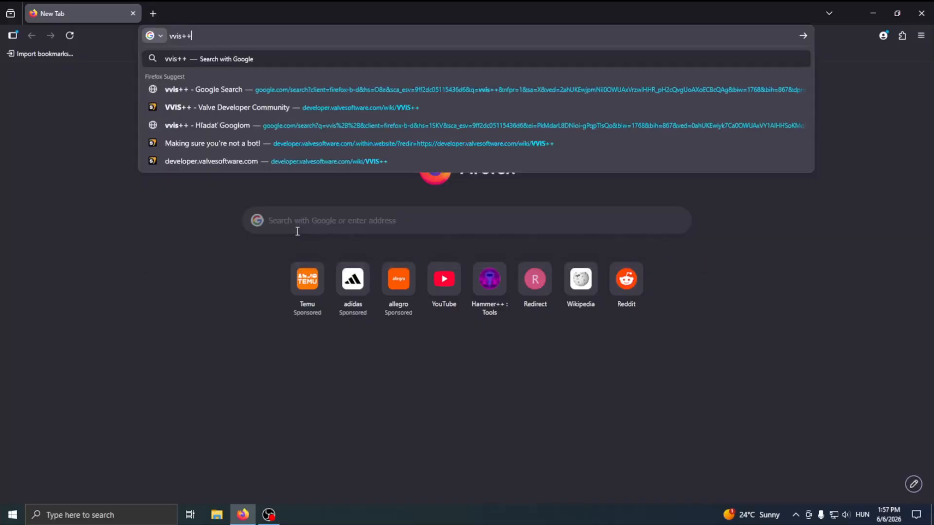
key("Return")
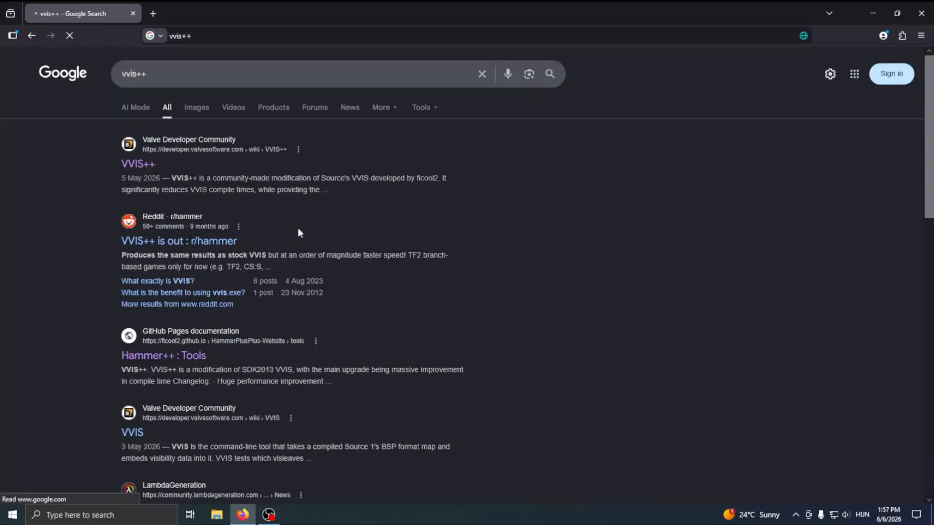
Open the Hammer++ Tools page from the search results and download the tool archive from its VVIS++ section.
left_click(134, 356)
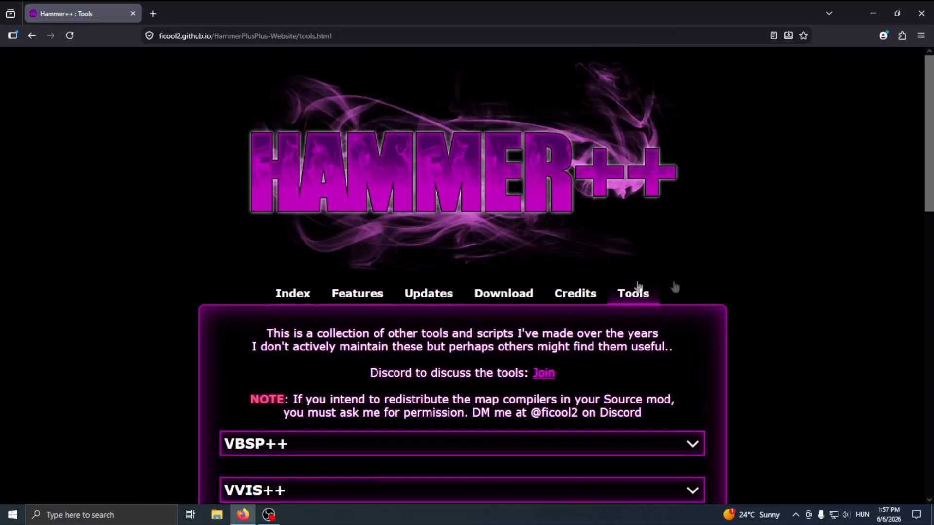
scroll(646, 296, "down", 2)
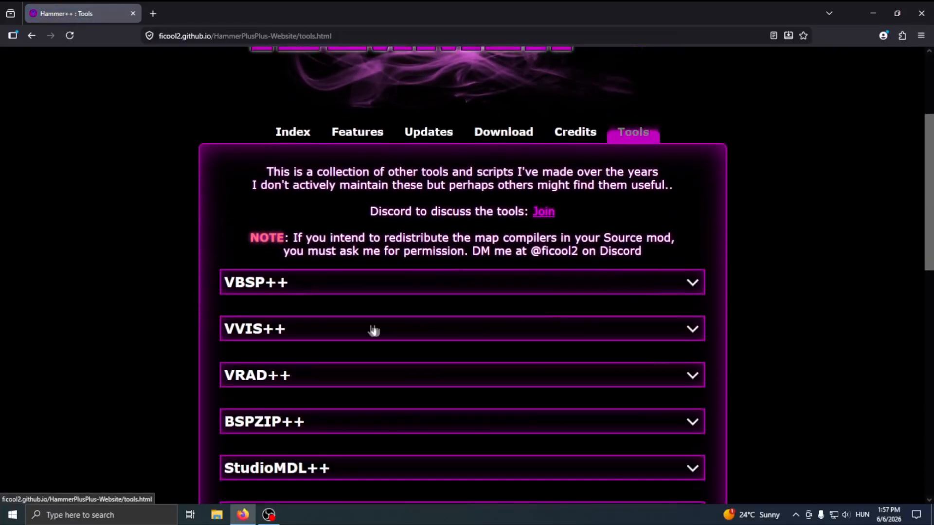
left_click(358, 329)
scroll(359, 326, "down", 3)
scroll(359, 324, "down", 3)
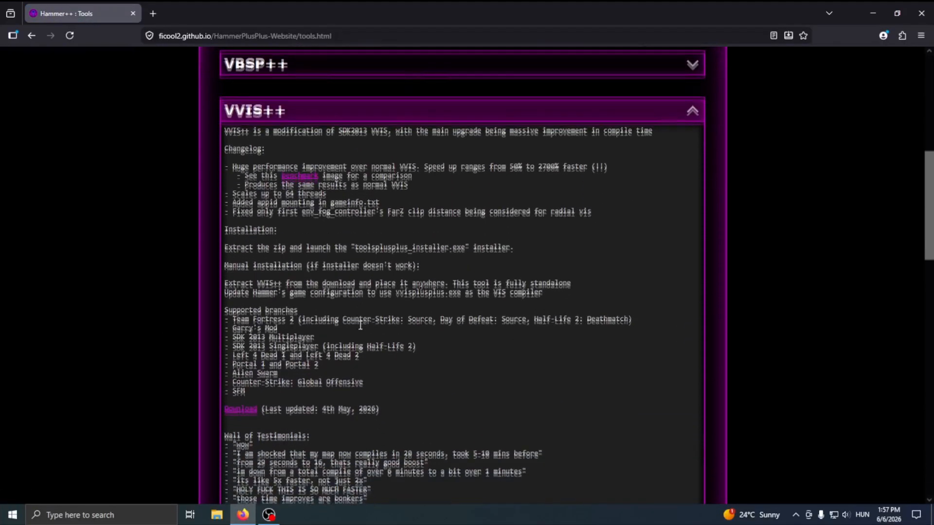
left_click(238, 359)
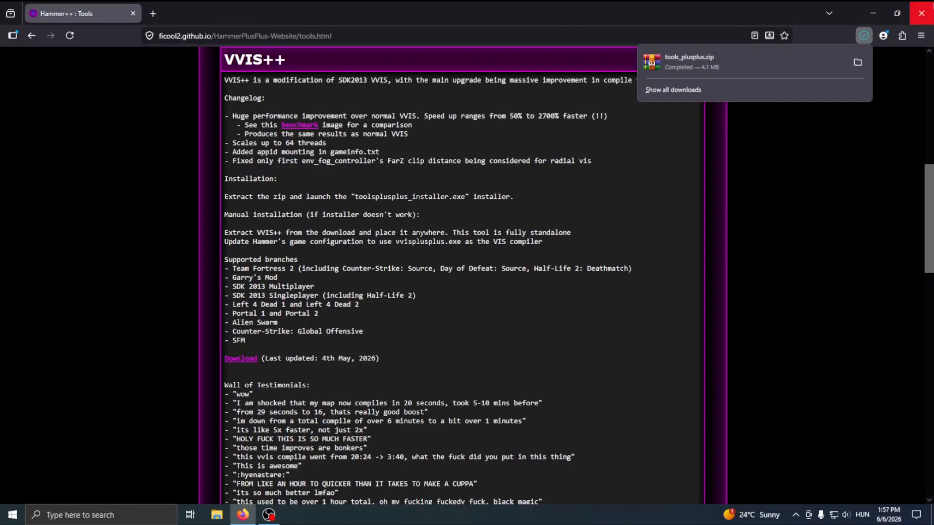
Close the browser and move the tools_plusplus archive from the Downloads folder to the desktop.
left_click(921, 13)
left_click(217, 514)
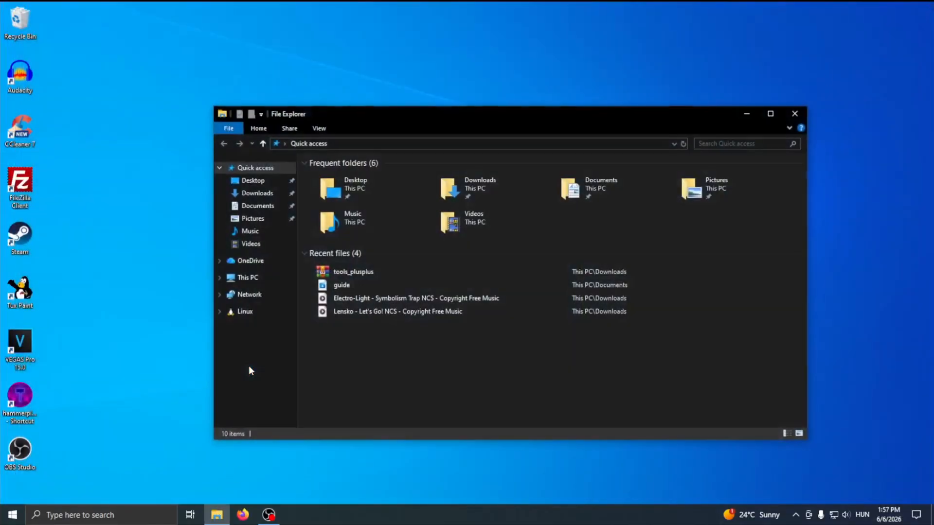
left_click(245, 193)
left_click_drag(313, 190, 161, 205)
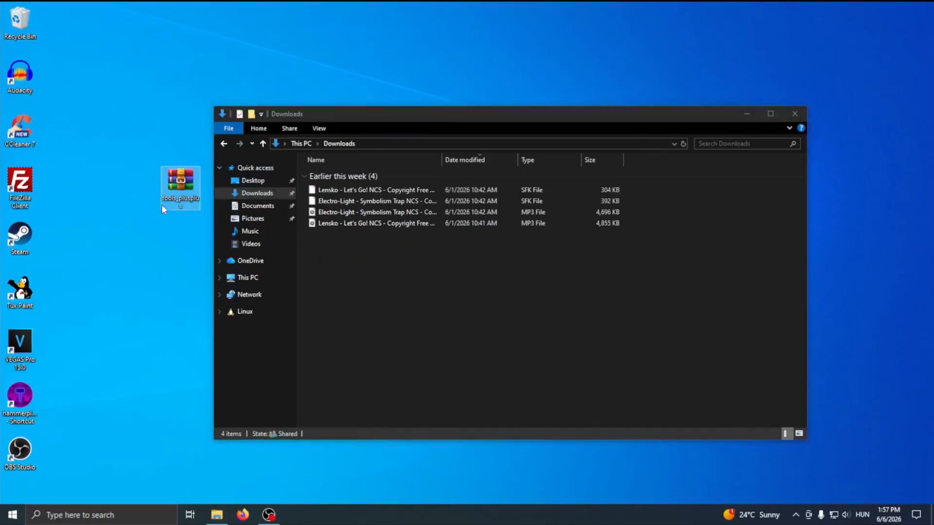
Extract vvisplusplus.exe from the archive's tools_plusplus\tools folder to the desktop and close the archive.
double_click(178, 191)
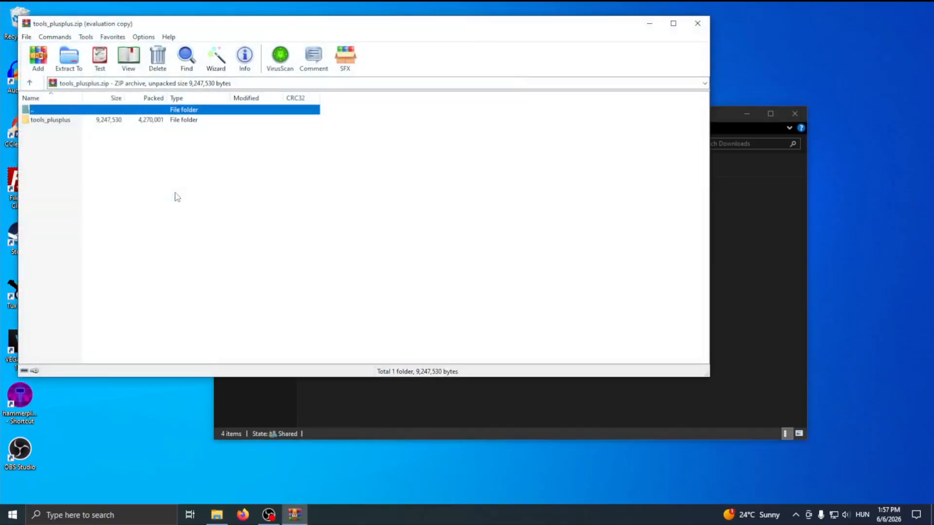
left_click_drag(143, 30, 402, 146)
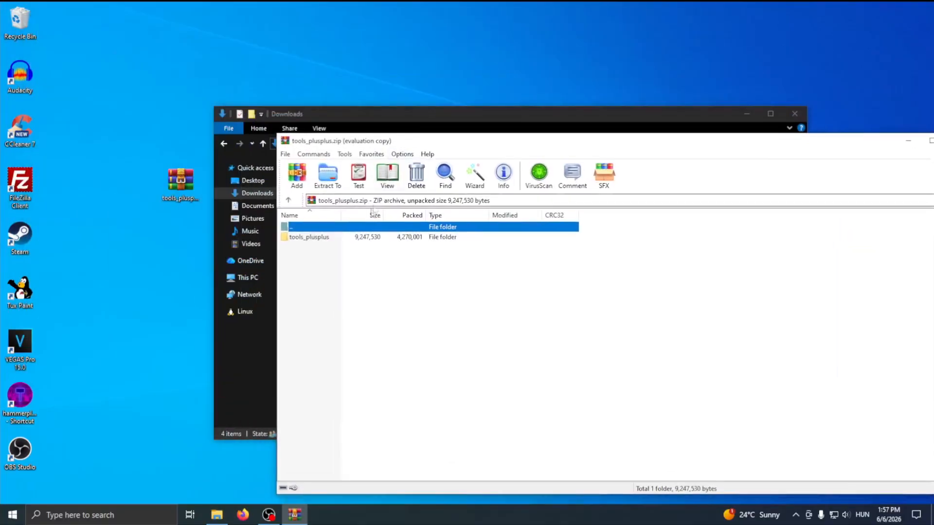
double_click(338, 241)
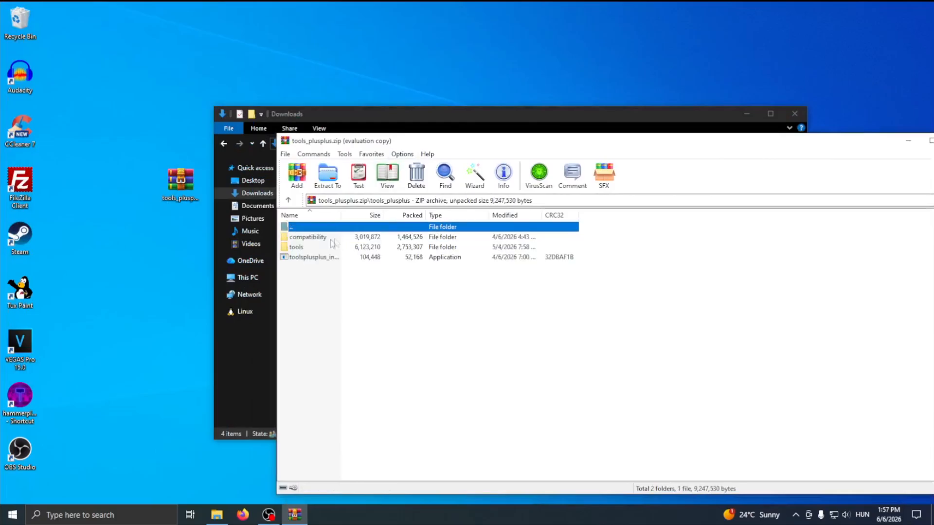
double_click(297, 247)
left_click(307, 288)
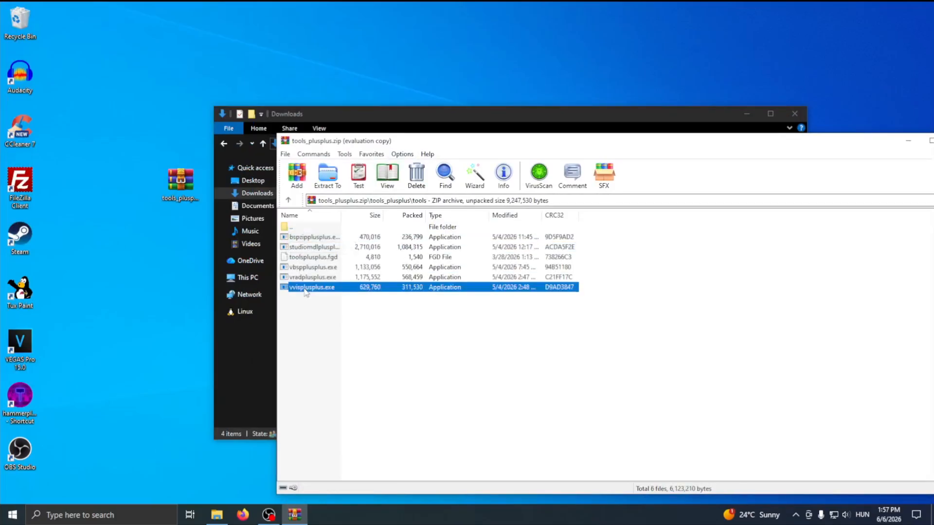
left_click_drag(306, 290, 145, 288)
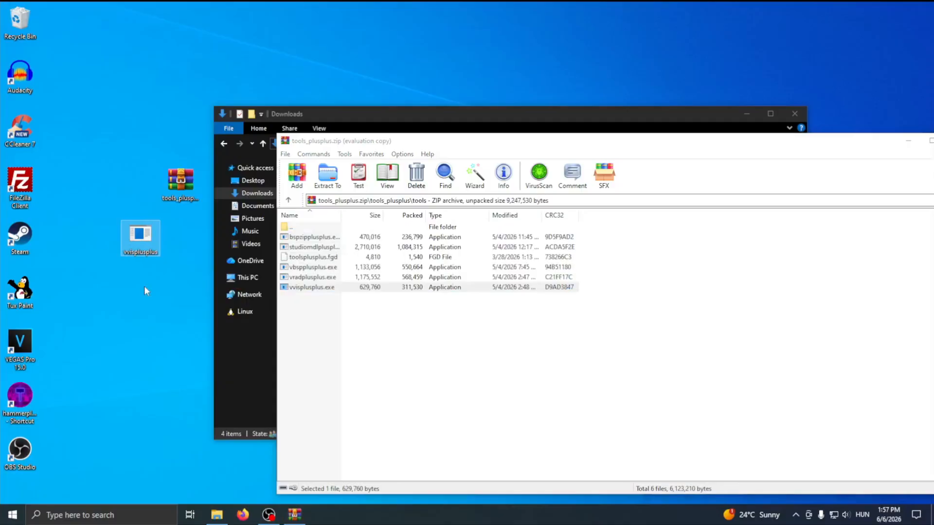
left_click_drag(886, 146, 817, 146)
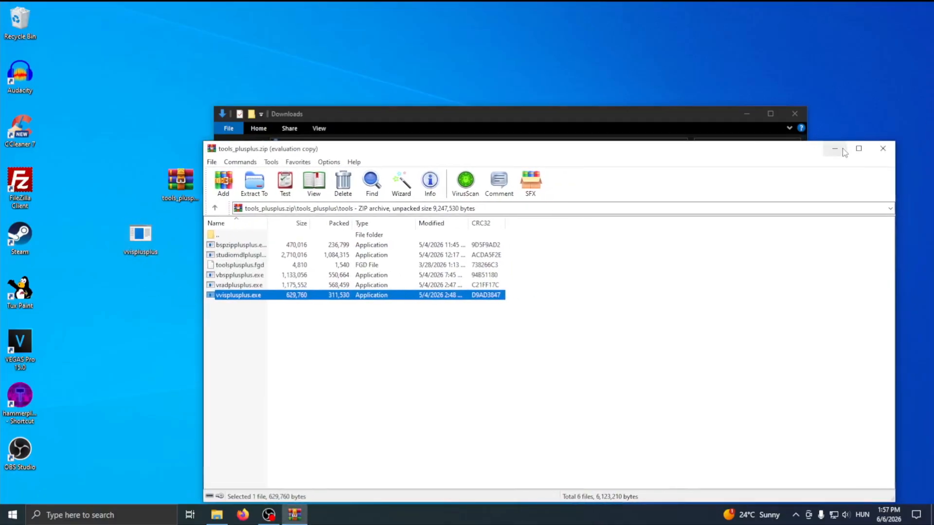
left_click(869, 149)
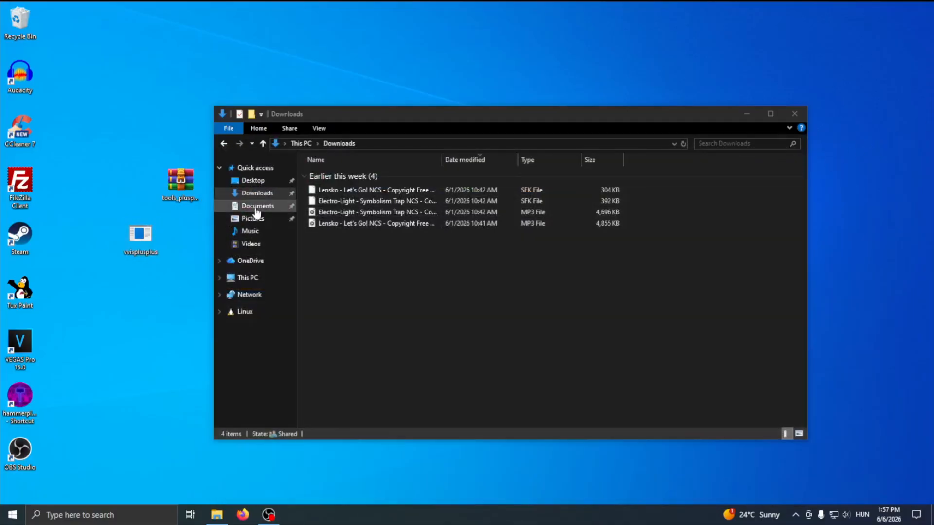
Browse to the C:\Program Files (x86)\Steam\steamapps\common folder in File Explorer.
left_click(258, 279)
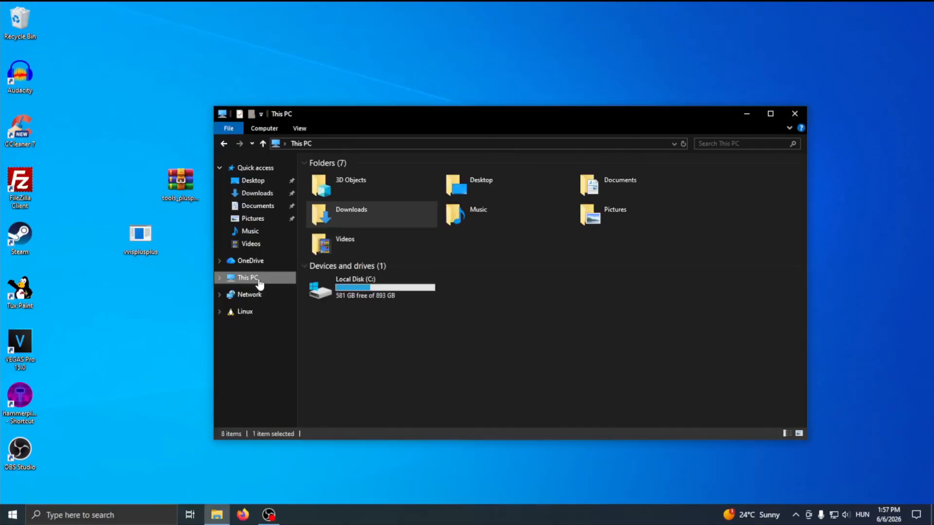
double_click(338, 295)
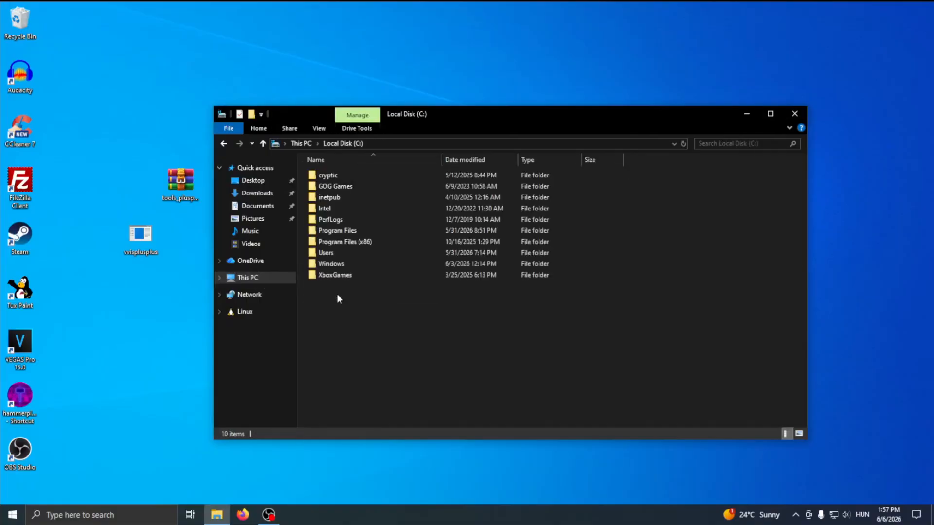
double_click(323, 241)
left_click(329, 319)
double_click(329, 319)
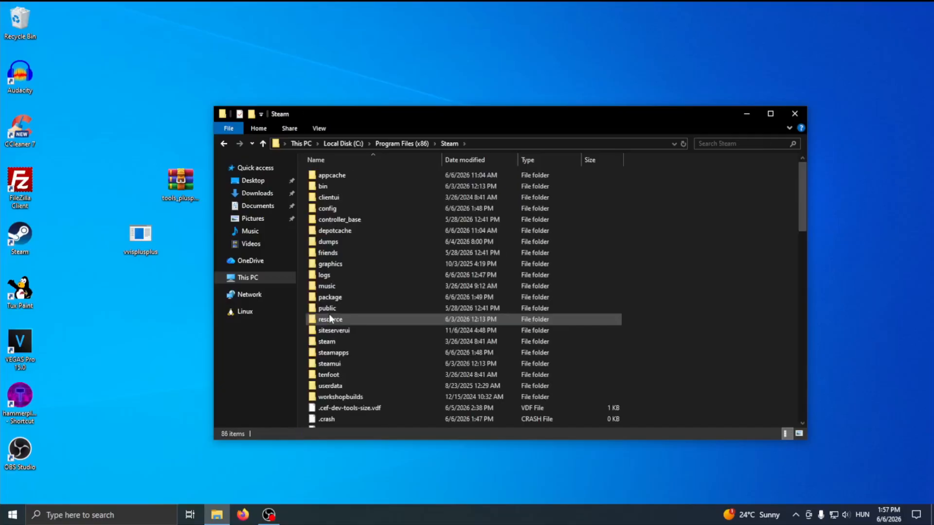
double_click(326, 351)
double_click(342, 174)
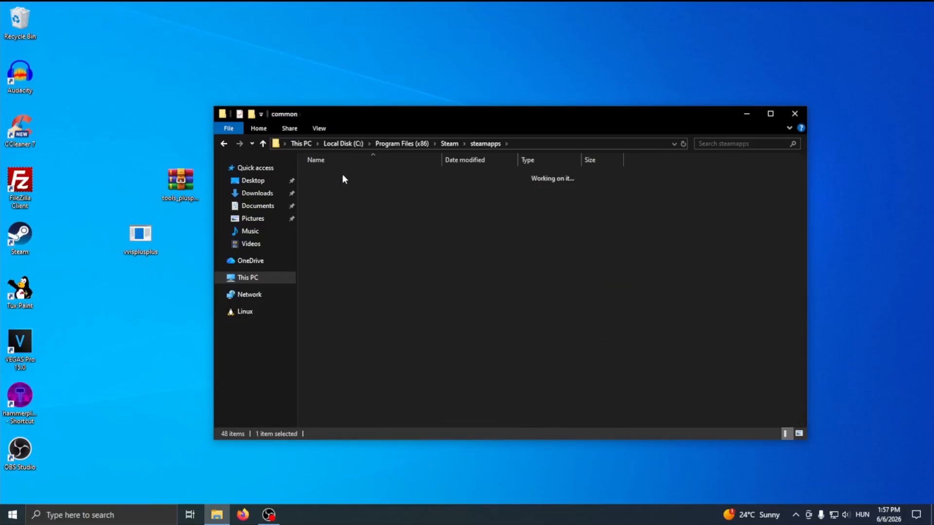
Open the bin\x64 folder inside the Team Fortress 2 Classified folder.
scroll(360, 349, "down", 4)
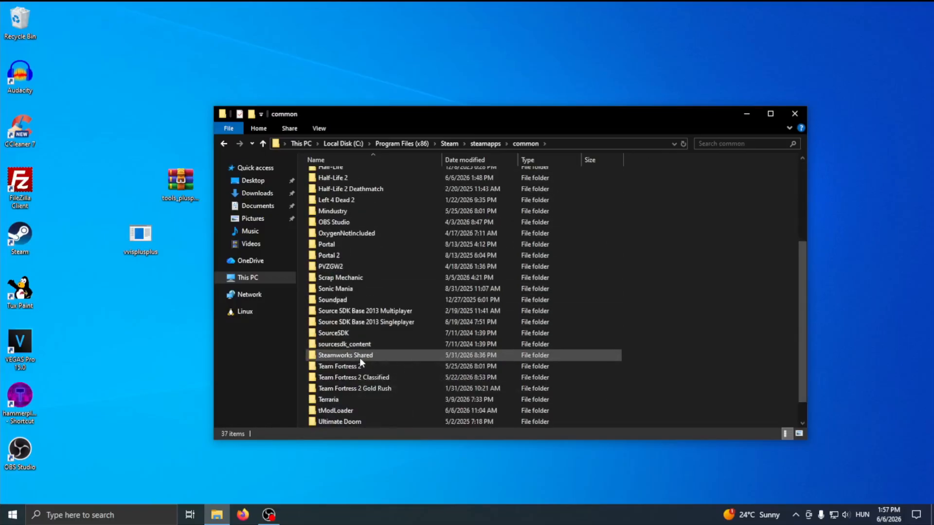
scroll(360, 357, "down", 1)
double_click(359, 357)
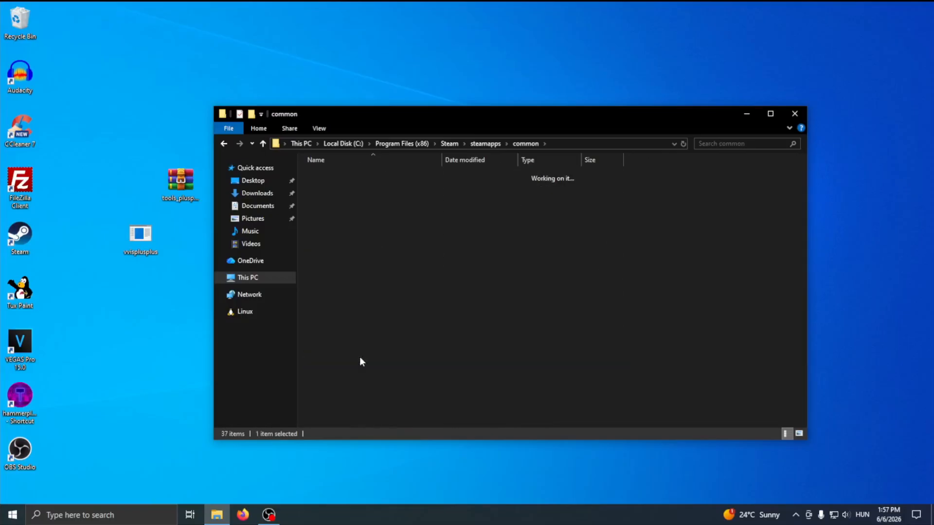
left_click(328, 188)
double_click(328, 187)
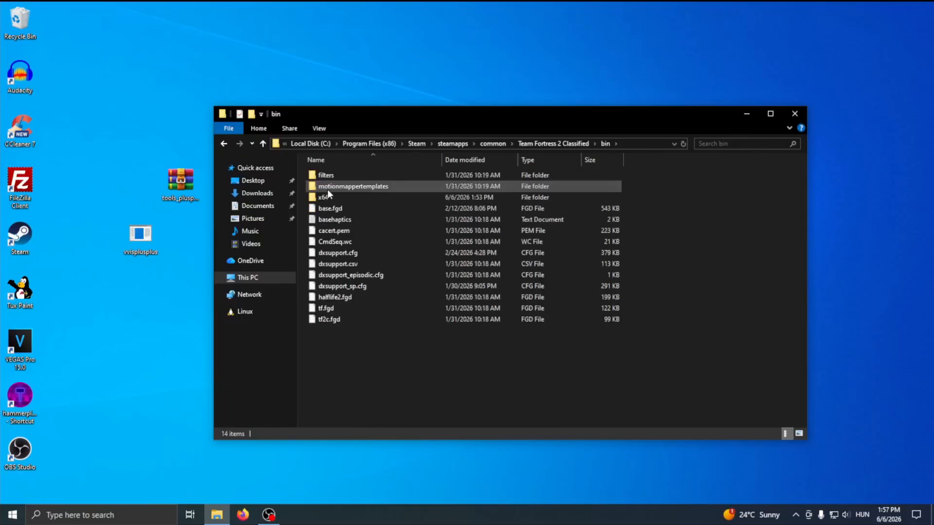
double_click(324, 195)
Move vvisplusplus from the desktop into the Team Fortress 2 Classified x64 folder and close the folder window.
scroll(336, 235, "down", 6)
scroll(336, 235, "down", 20)
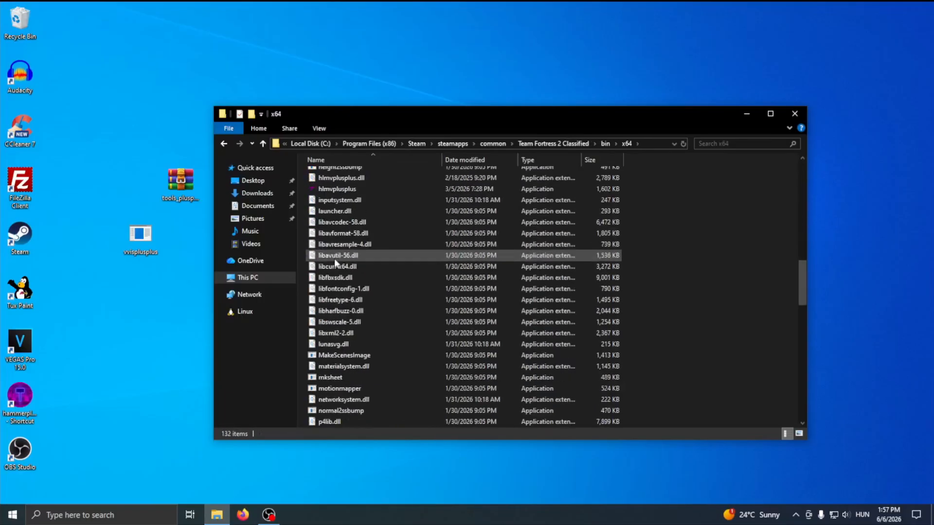
left_click_drag(140, 236, 671, 382)
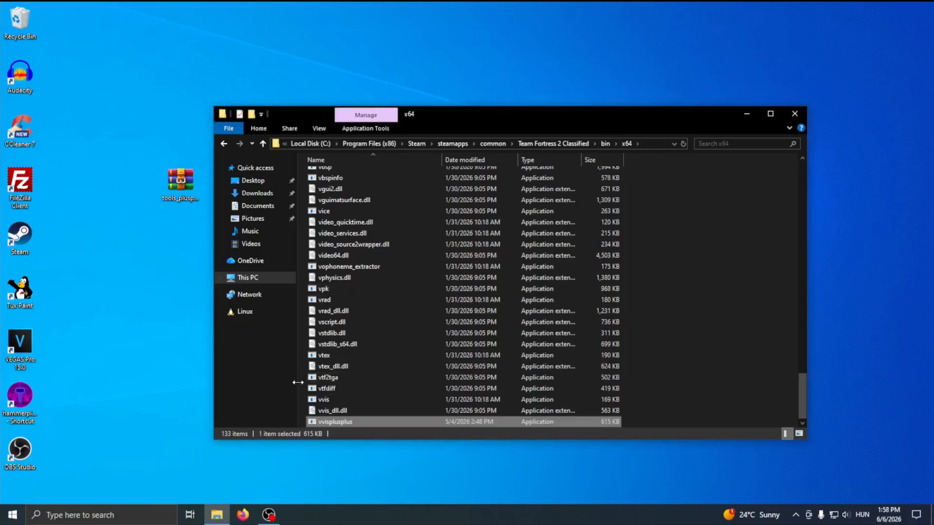
left_click(735, 389)
left_click(794, 115)
Launch Hammer++ from the desktop and open the Build Programs settings in its configuration options.
left_click(170, 189)
double_click(34, 400)
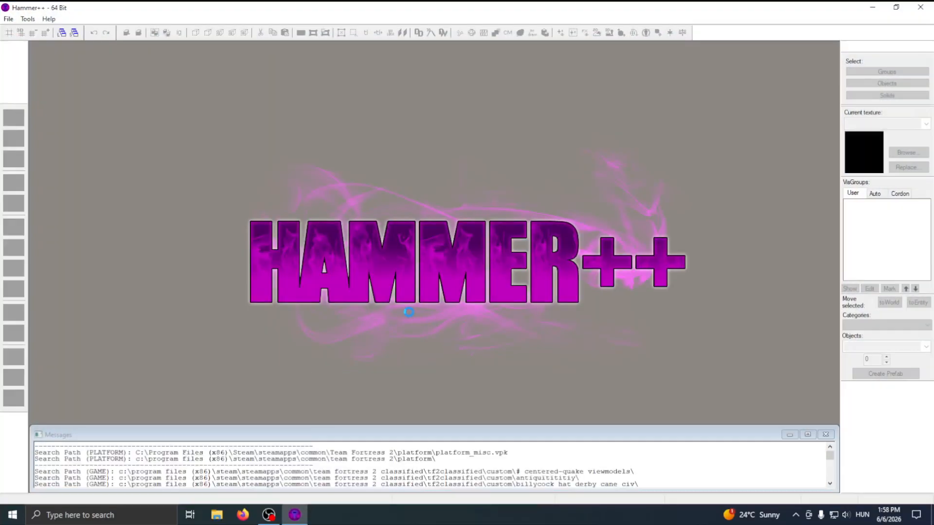
left_click(27, 19)
left_click(47, 31)
left_click(449, 98)
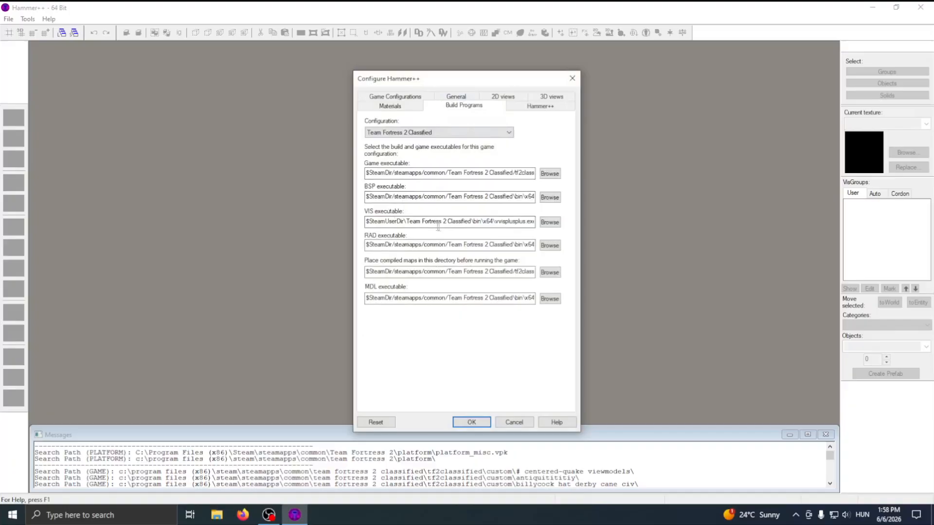
Set vvisplusplus from the Team Fortress 2 Classified bin\x64 folder as the VIS executable and accept the configuration.
left_click(549, 222)
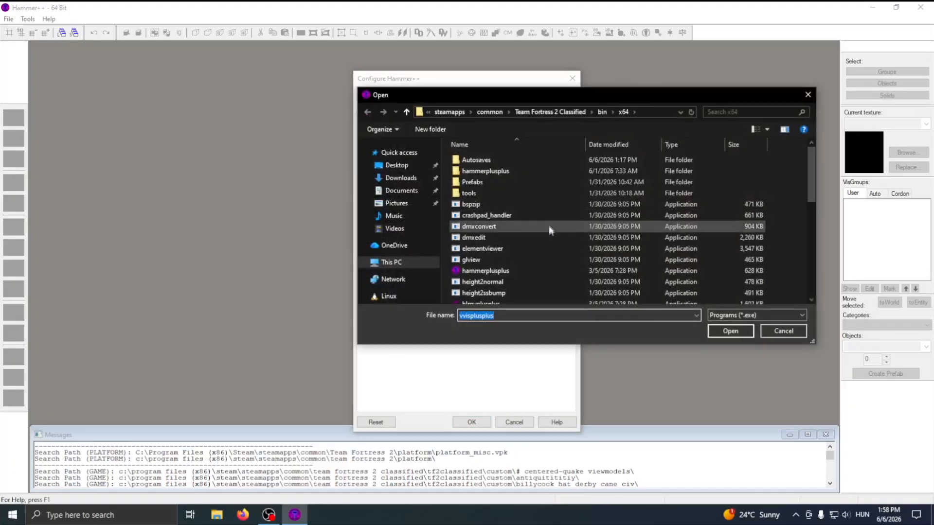
scroll(549, 258, "down", 5)
scroll(550, 258, "down", 2)
left_click(500, 297)
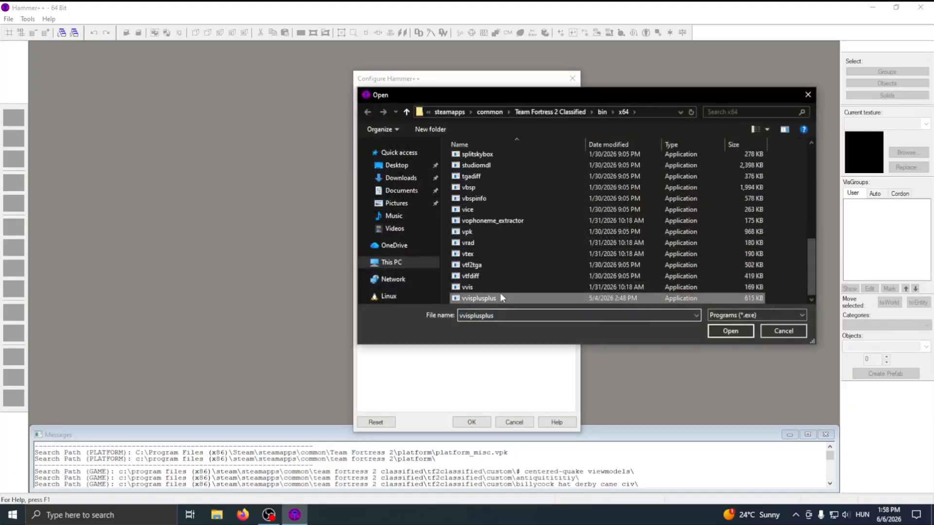
left_click(709, 332)
left_click(481, 424)
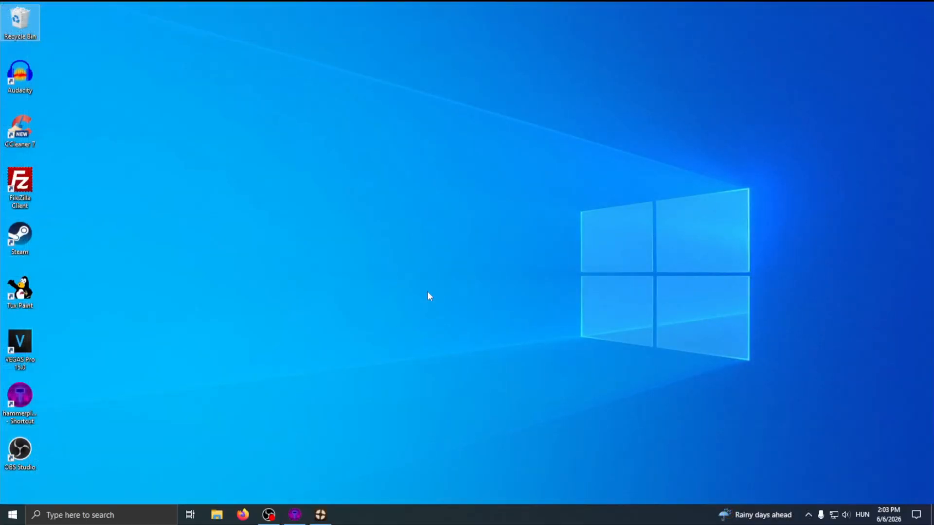
Create a folder named 3team_map on the desktop and open it.
right_click(428, 292)
mouse_move(471, 388)
left_click(566, 389)
type("3team_map")
key("Return")
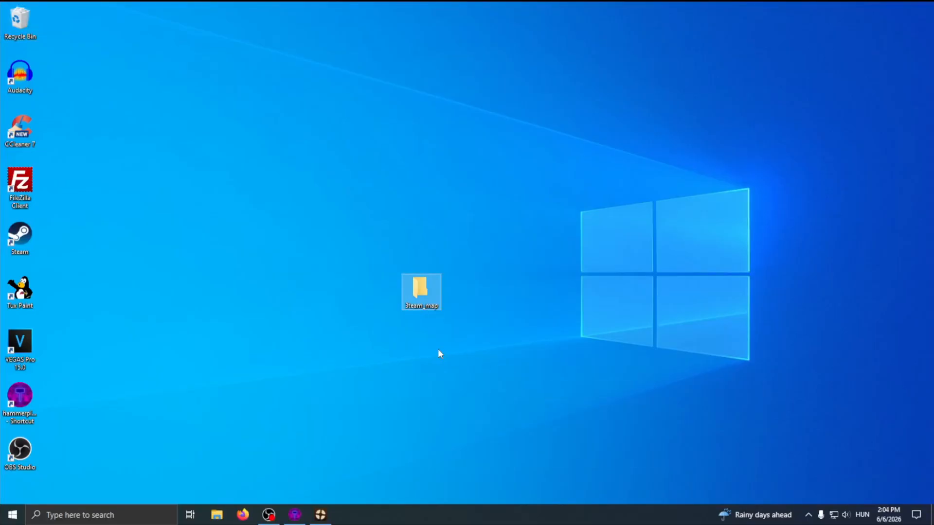
double_click(421, 294)
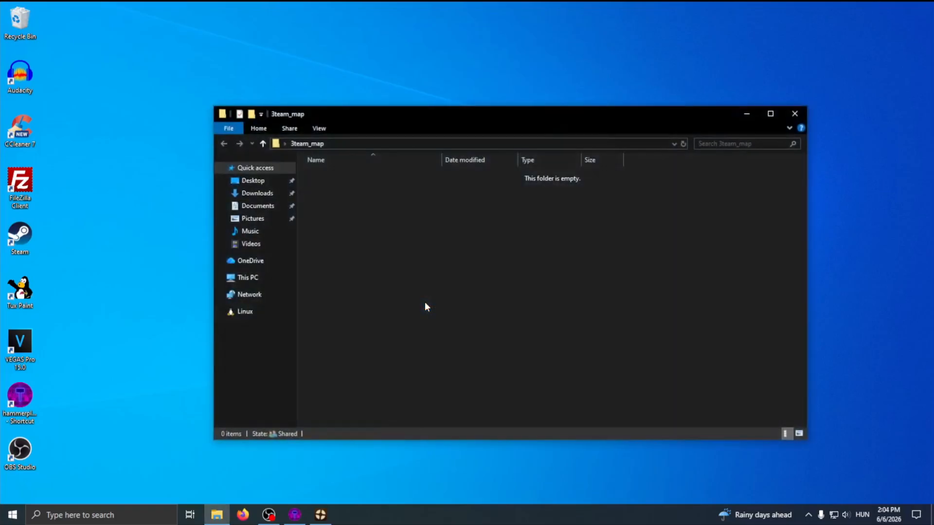
Switch to Hammer++ and save the untitled map as 3team_map_main in the desktop's 3team_map folder.
left_click(295, 515)
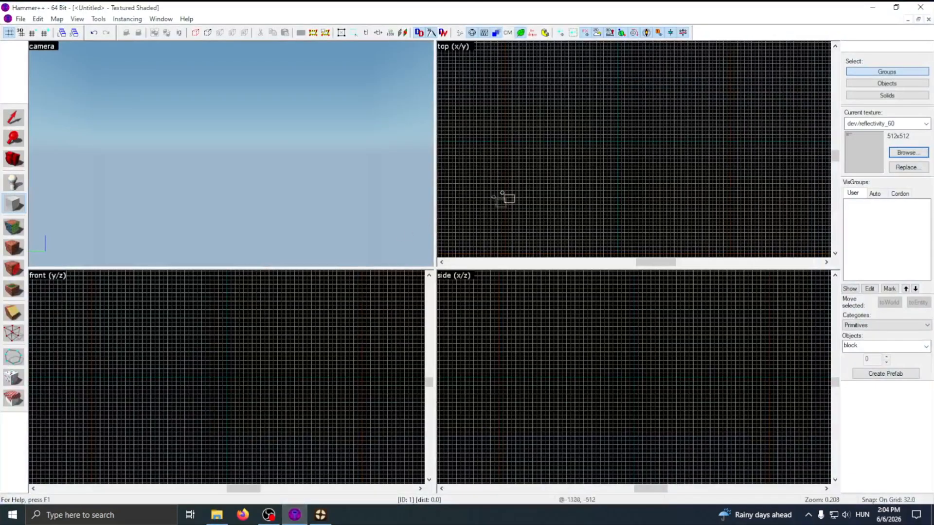
scroll(539, 182, "down", 2)
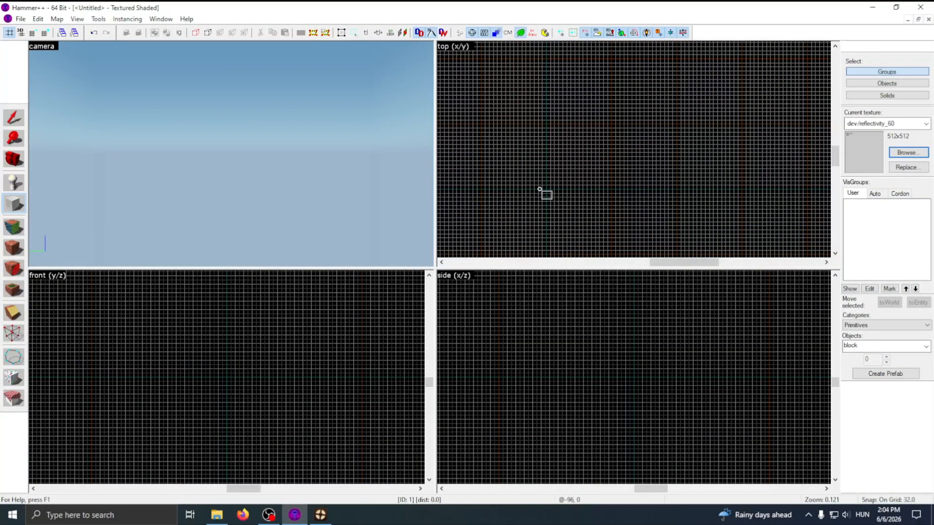
key("ctrl+s")
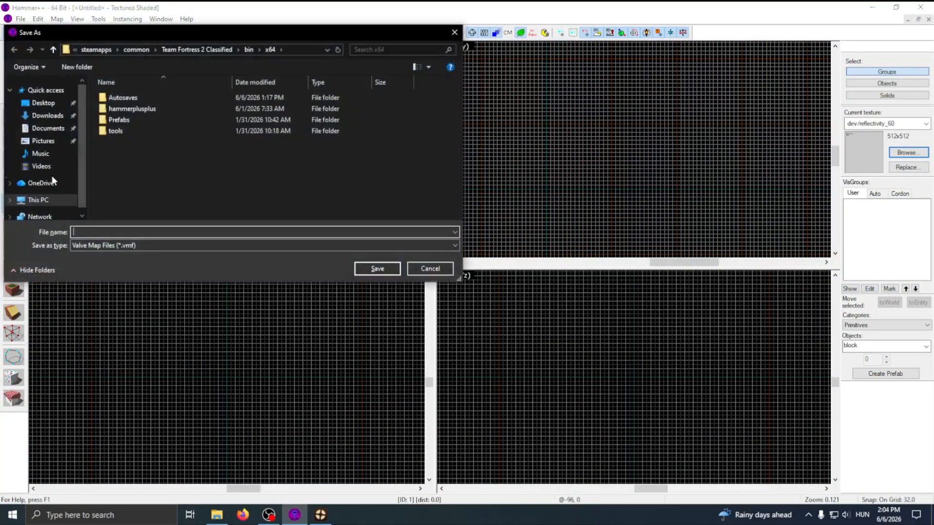
scroll(49, 184, "up", 1)
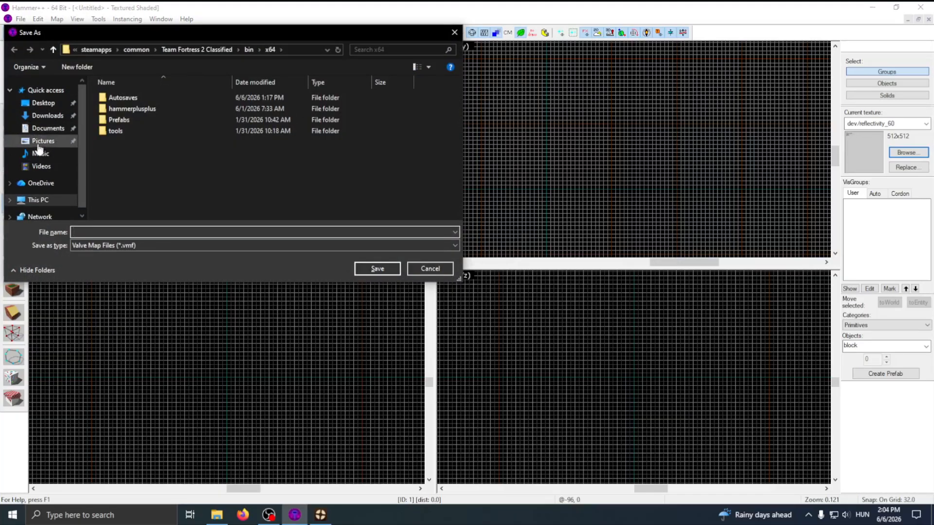
left_click(43, 102)
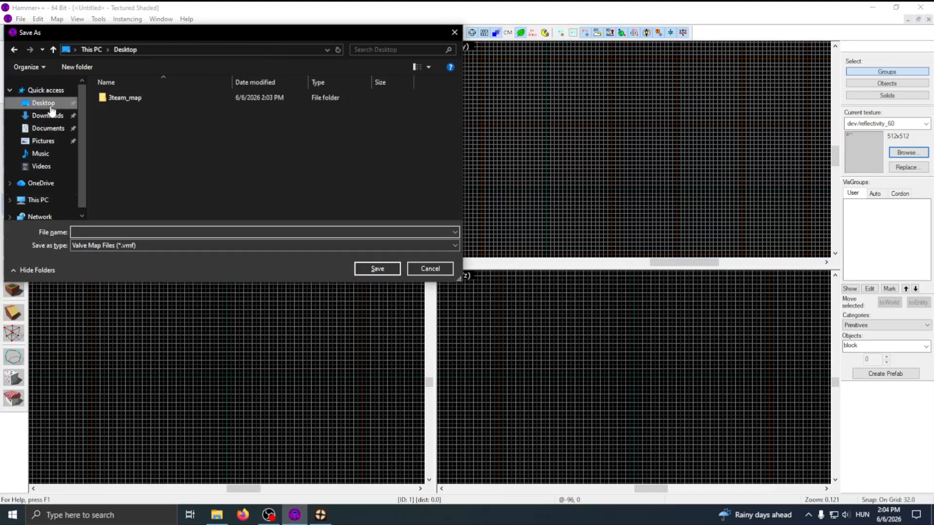
double_click(120, 98)
left_click(115, 230)
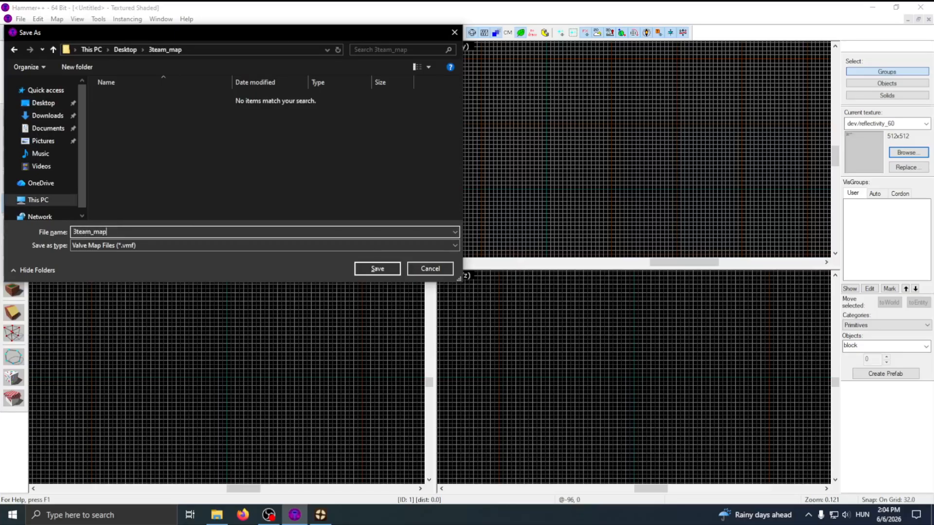
type("3team_map_main")
key("Return")
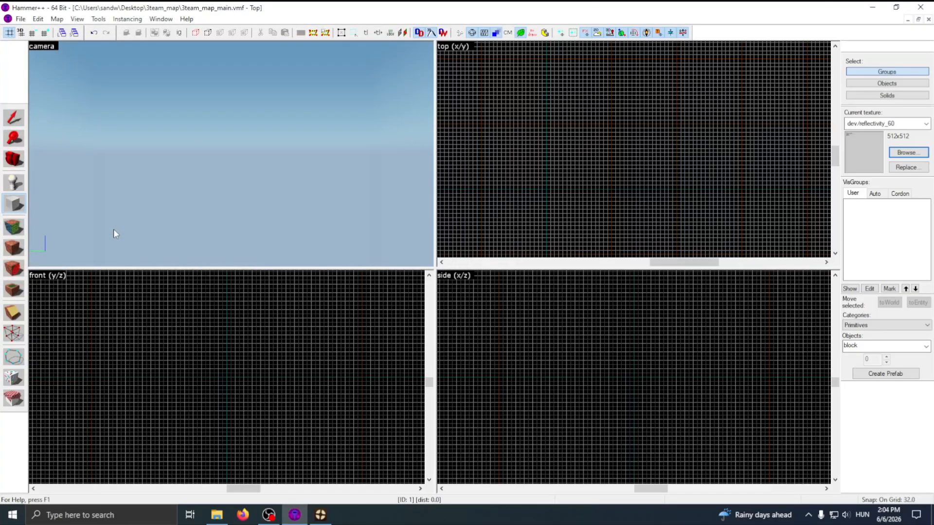
Create a new map with a grid size of 32 and save it as 3team_map_RED in the 3team_map folder.
left_click(20, 19)
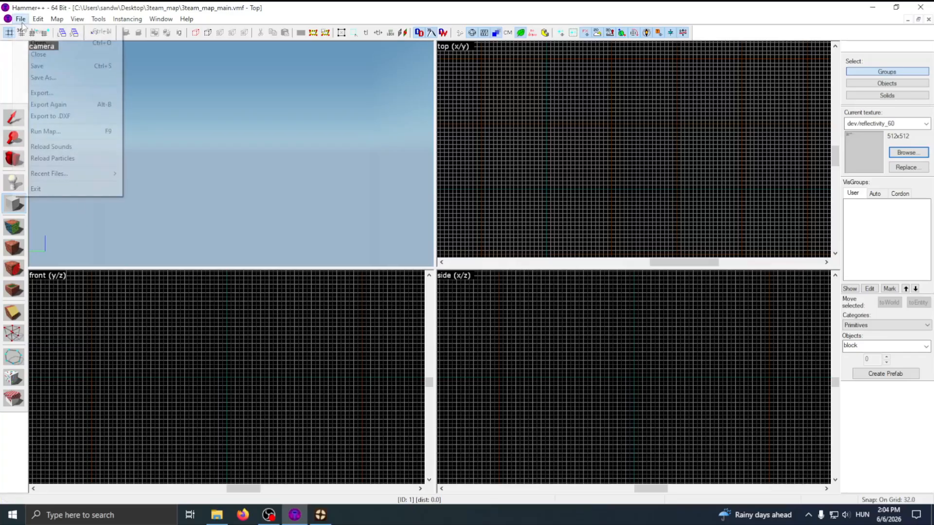
left_click(30, 32)
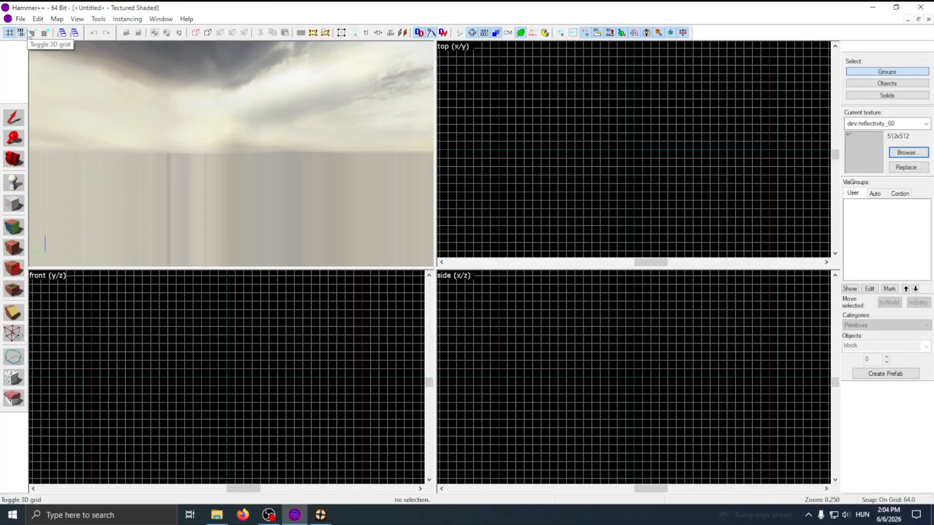
key("bracketleft")
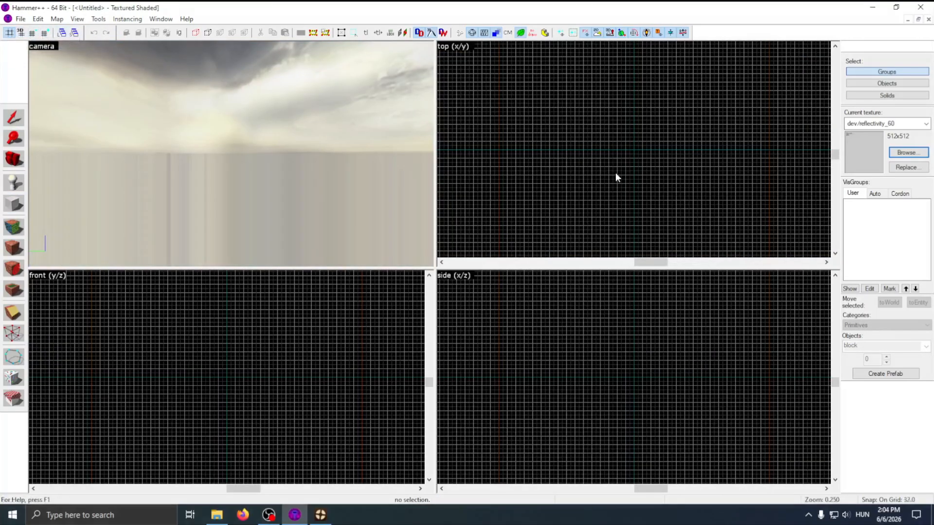
key("ctrl+s")
type("3team_")
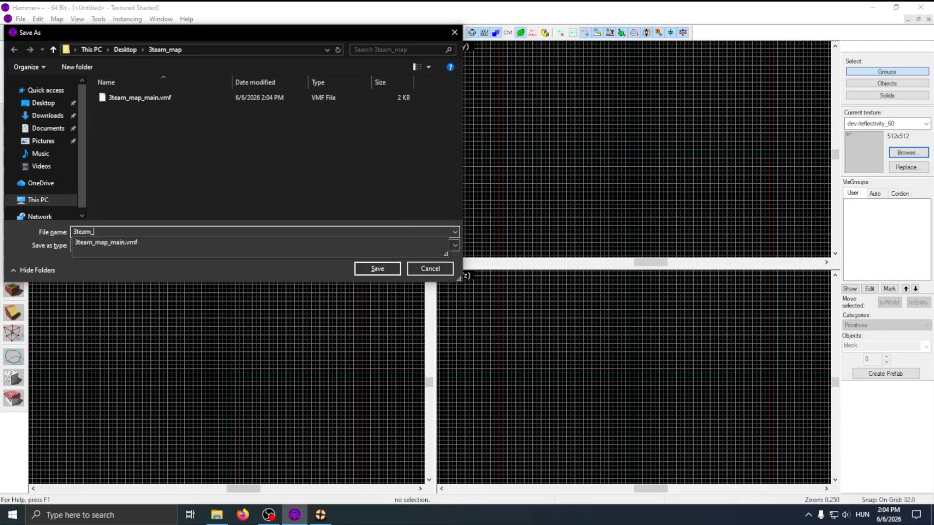
type("map_RED")
key("Return")
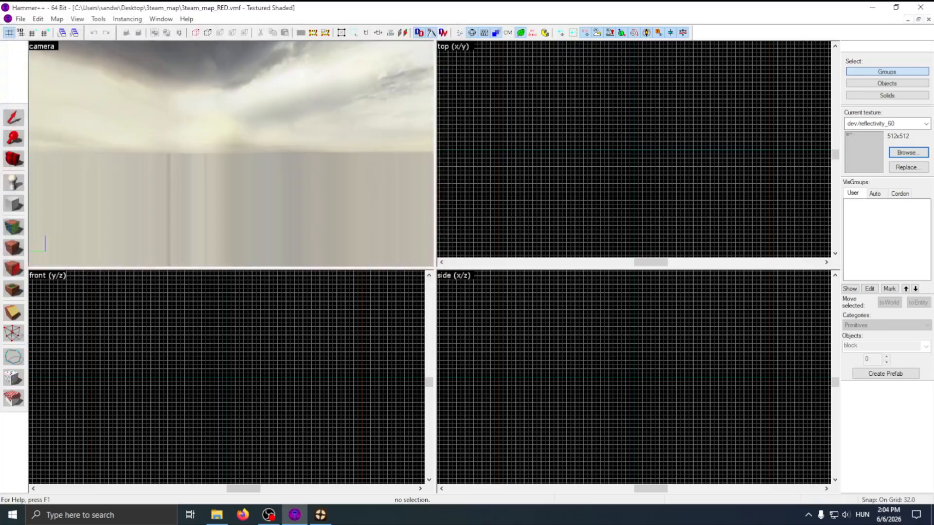
Create a block 2048 wide, 1024 long and 64 high in the top view, with one corner at the origin.
left_click(14, 203)
scroll(500, 183, "up", 3)
scroll(566, 153, "up", 2)
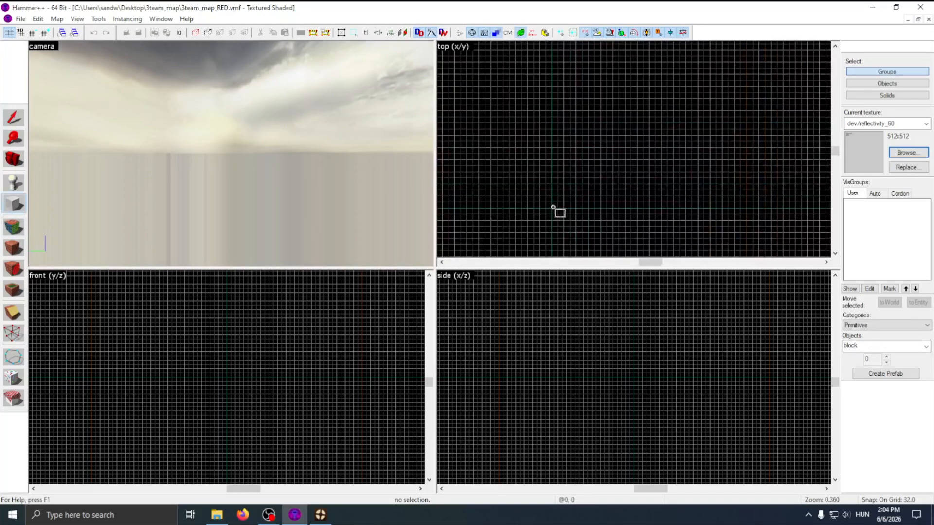
mouse_move(553, 201)
left_mouse_down()
mouse_move(615, 192)
mouse_move(697, 135)
left_mouse_up()
scroll(557, 204, "down", 1)
scroll(697, 135, "down", 5)
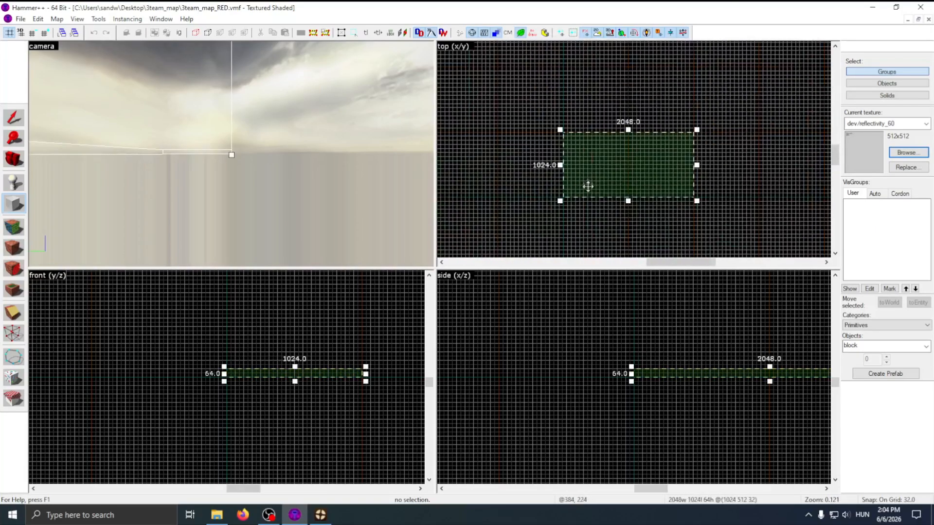
scroll(583, 197, "up", 4)
key("Return")
Stretch the block upward and downward in the side view to a total height of 704 units.
left_click(13, 117)
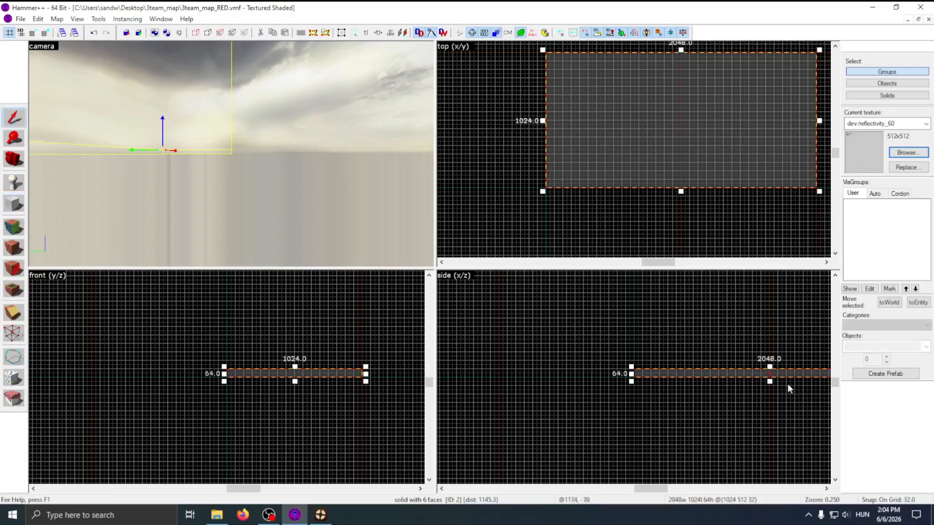
left_click_drag(770, 372, 771, 326)
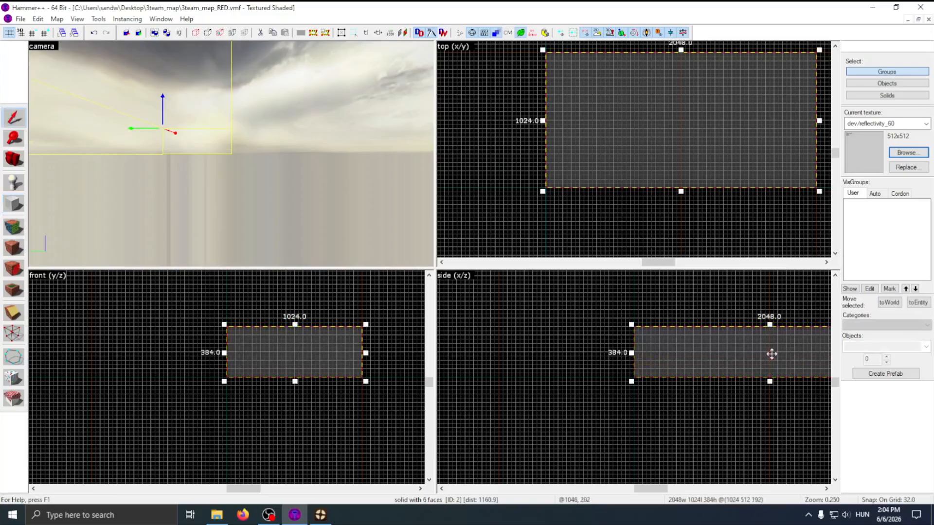
left_click_drag(768, 377, 769, 422)
Set the grid size to 64 and rotate the block about 30 degrees clockwise around its corner at the origin in the top view.
key("bracketright")
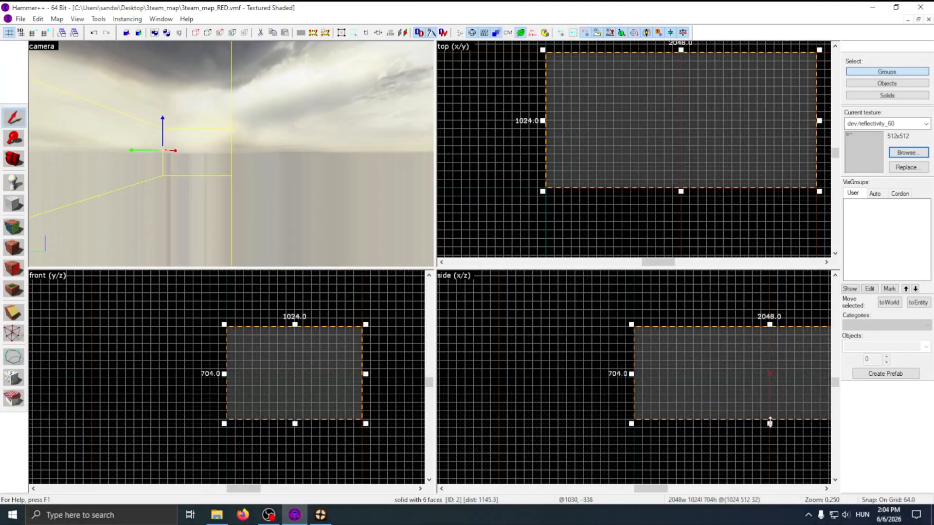
left_click(666, 173)
middle_click_drag(691, 149, 723, 152)
left_click_drag(713, 123, 576, 192)
scroll(577, 192, "down", 4)
left_click_drag(708, 193, 678, 243)
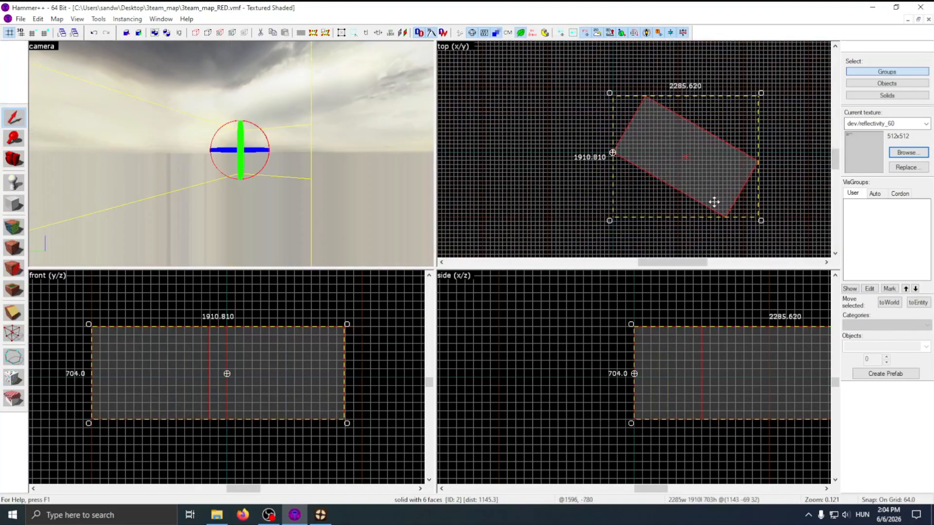
Create a 1024 by 576 floor block, 64 units high, from the origin corner overlapping the rotated block's lower edge.
left_click(11, 205)
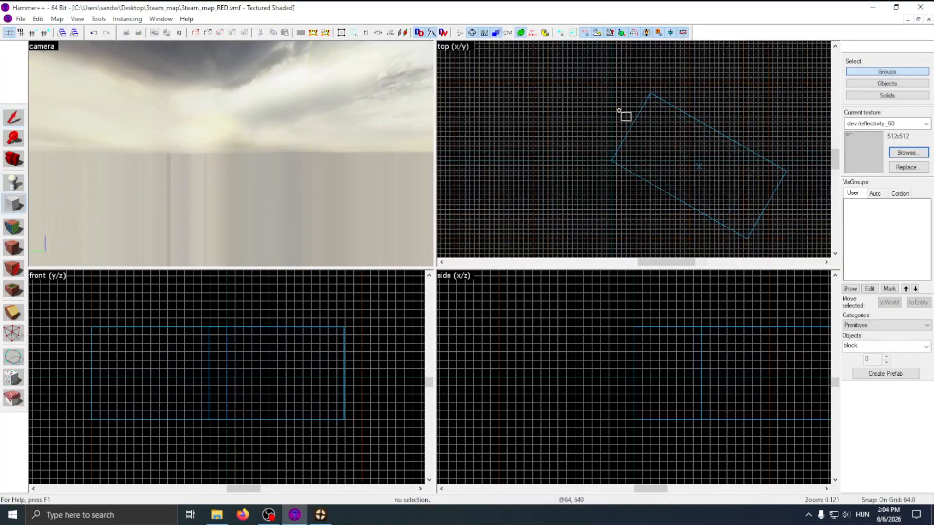
scroll(632, 144, "up", 2)
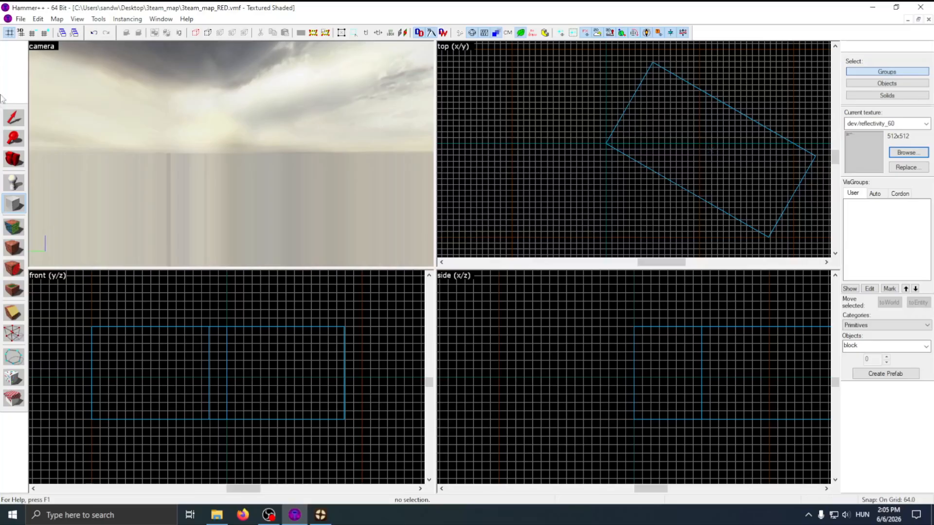
scroll(625, 152, "up", 6)
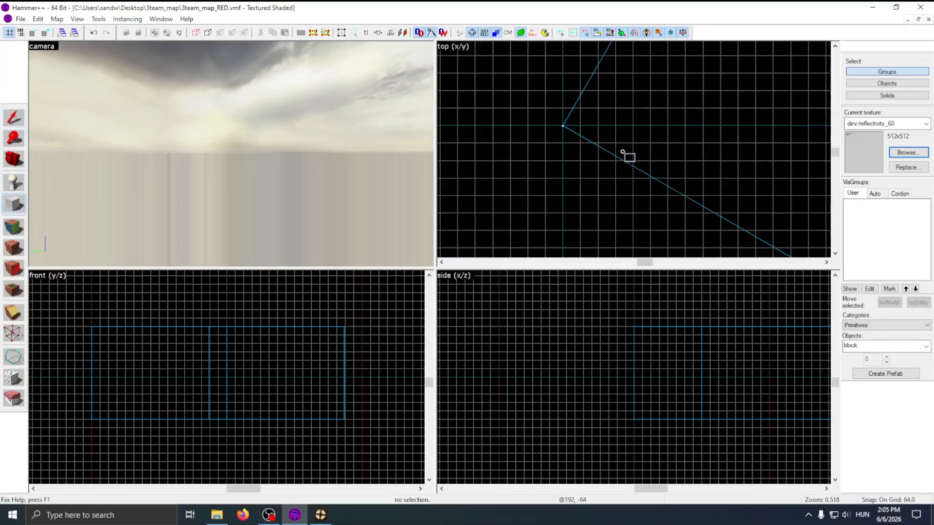
scroll(623, 171, "down", 4)
left_click_drag(561, 126, 731, 227)
middle_click_drag(732, 227, 697, 196)
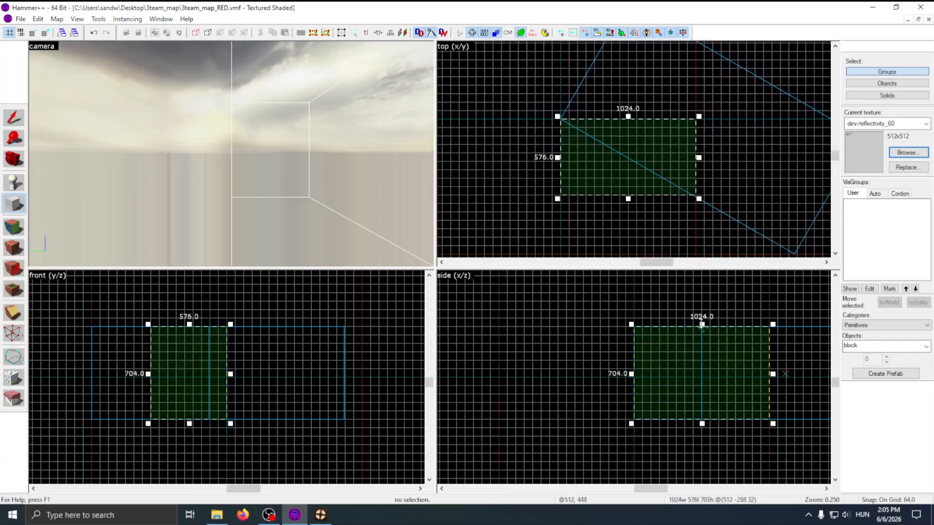
left_click_drag(702, 324, 701, 374)
left_click_drag(701, 423, 701, 390)
key("Return")
left_click(10, 122)
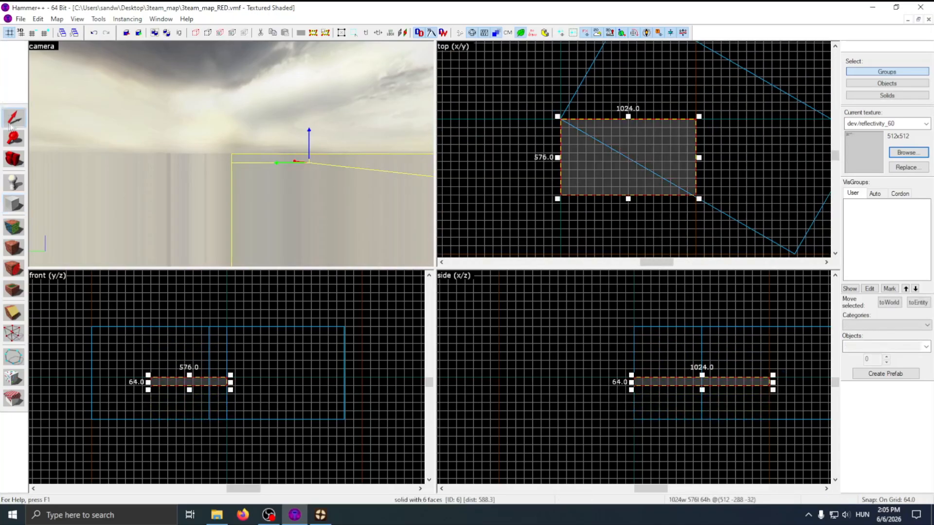
Carve the floor block with the rotated block and select the remaining triangular floor piece.
key("z")
key("s")
key("z")
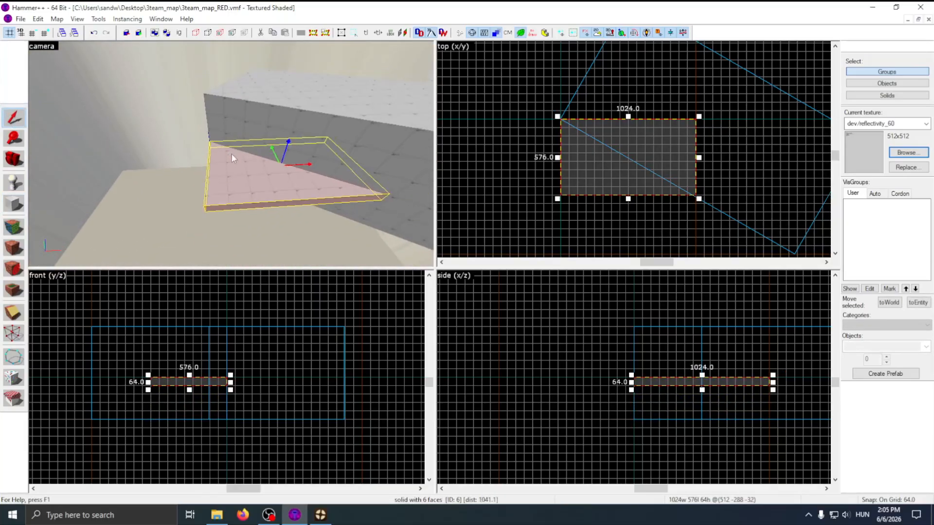
scroll(535, 160, "down", 3)
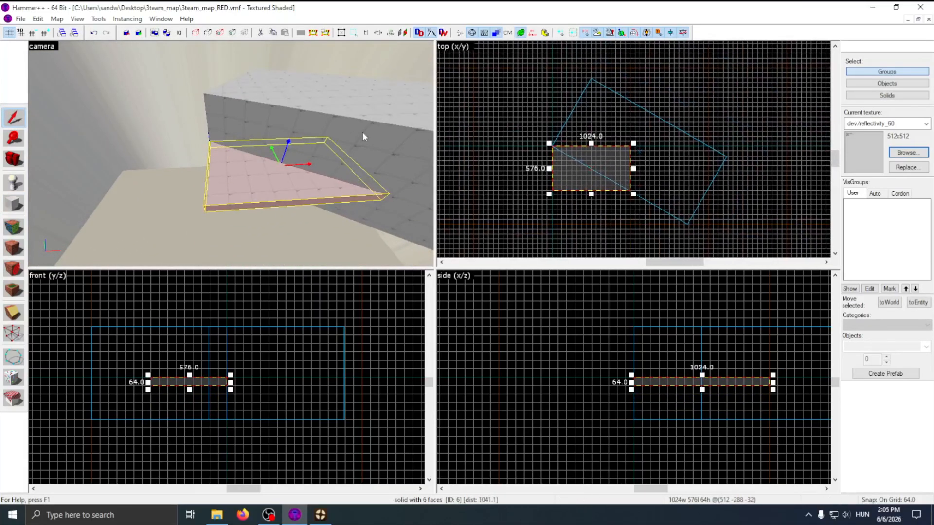
left_click(363, 133)
left_click(99, 20)
left_click(113, 32)
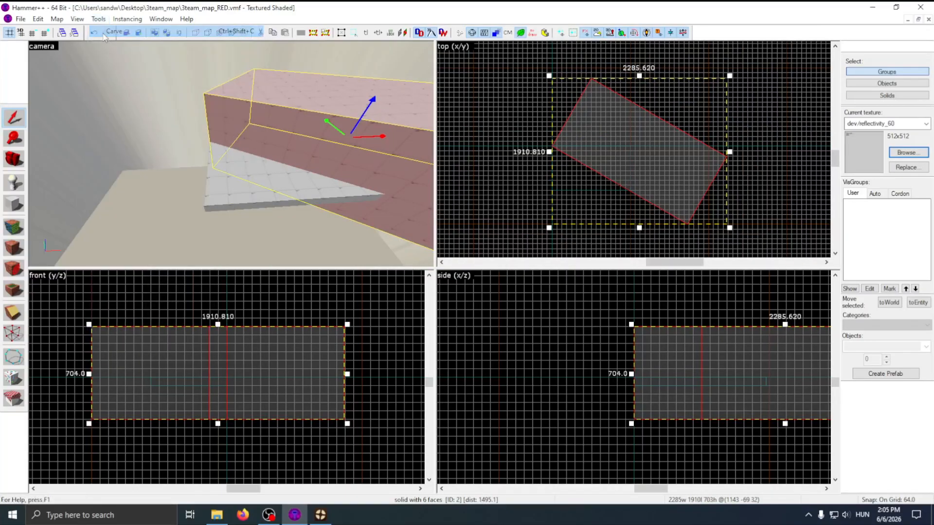
left_click(498, 181)
left_click(297, 185)
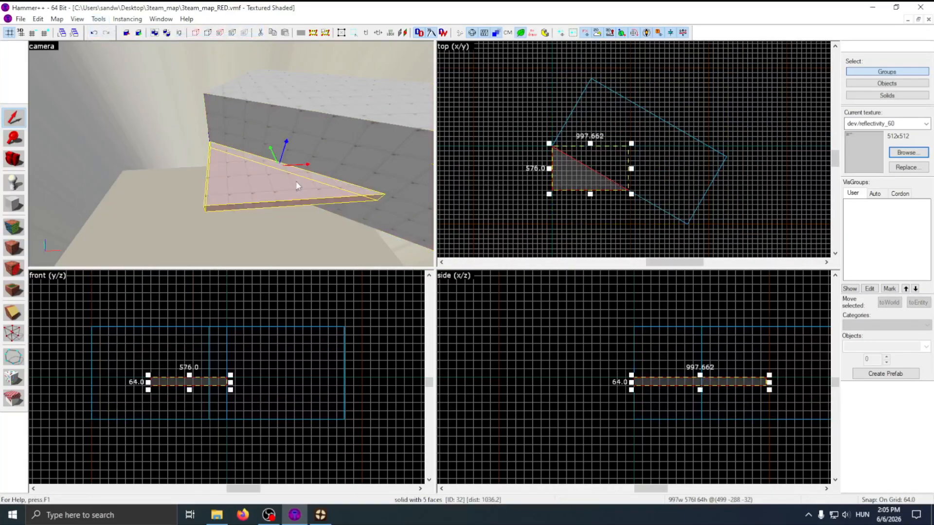
Create a wall block 1152 long, 64 thick and 320 high along the triangular floor's straight lower edge.
left_click(15, 204)
scroll(571, 191, "up", 5)
left_click_drag(535, 195, 755, 205)
left_click_drag(710, 375, 708, 341)
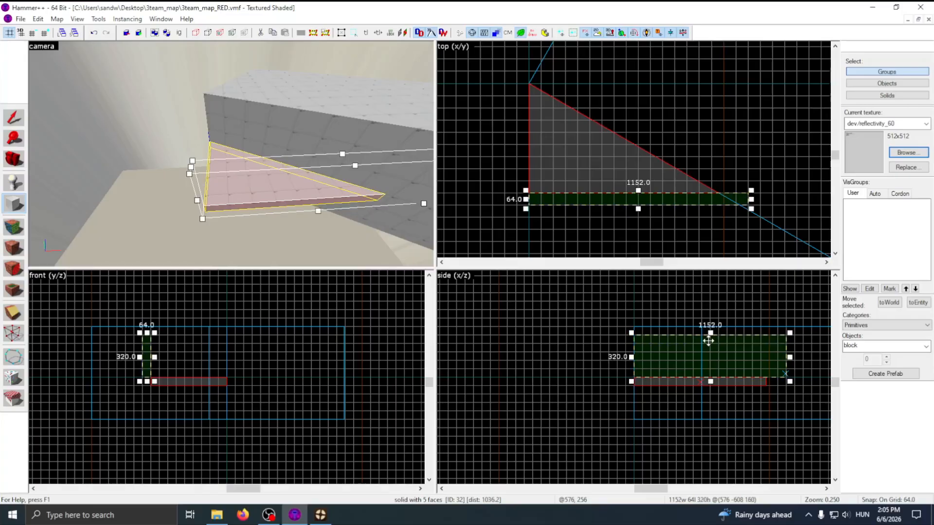
key("Return")
Create the wall solid and split it horizontally with the clipping tool, keeping a 128-unit lower part and a 192-unit upper part.
key("shift+s")
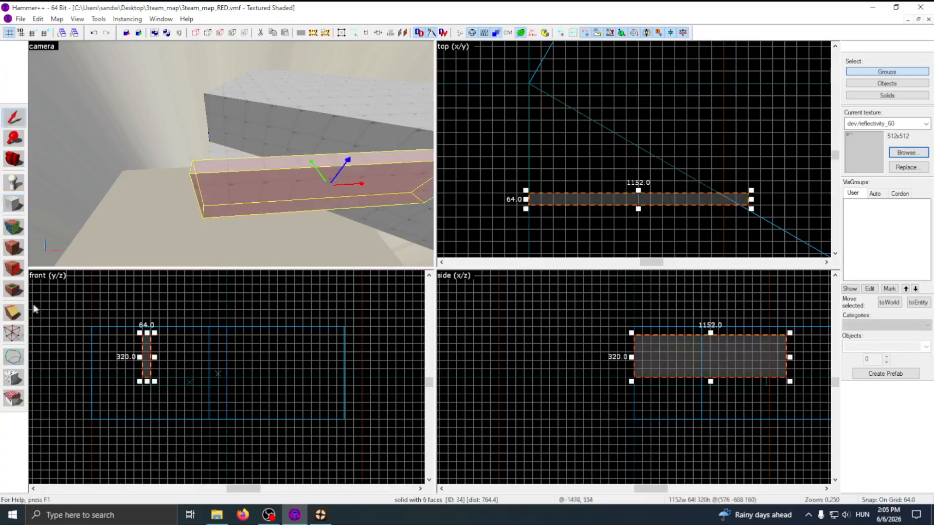
left_click(14, 312)
left_click_drag(679, 364, 685, 349)
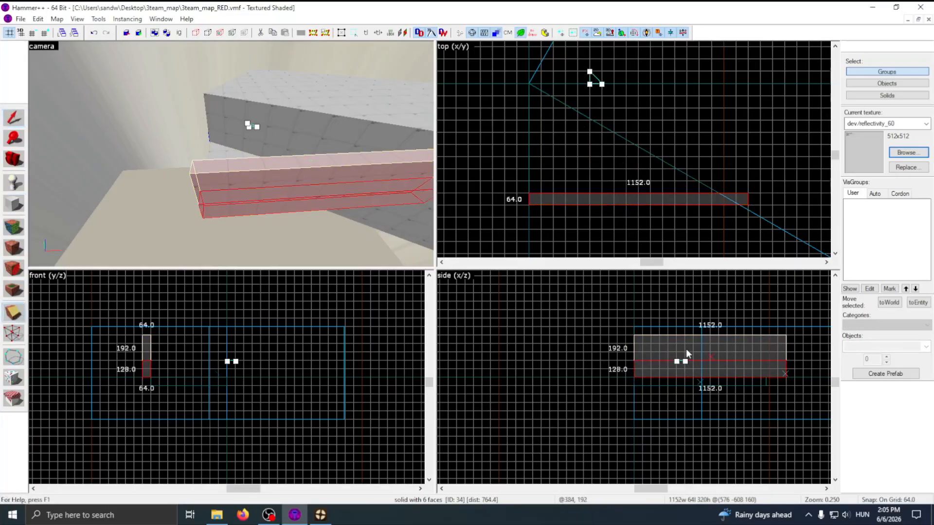
key("Return")
Carve both wall parts with the rotated guide block so their ends match its angled face.
left_click(14, 117)
left_click(290, 120)
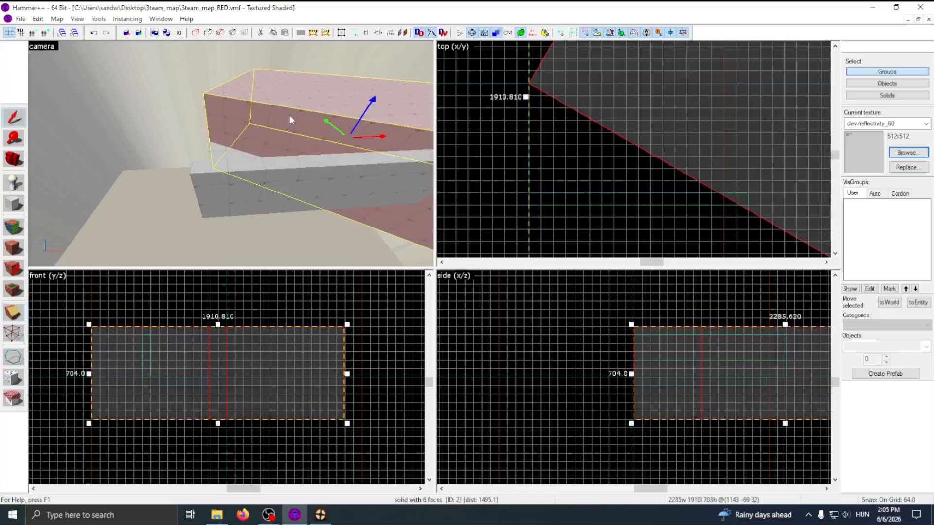
left_click(101, 20)
left_click(115, 30)
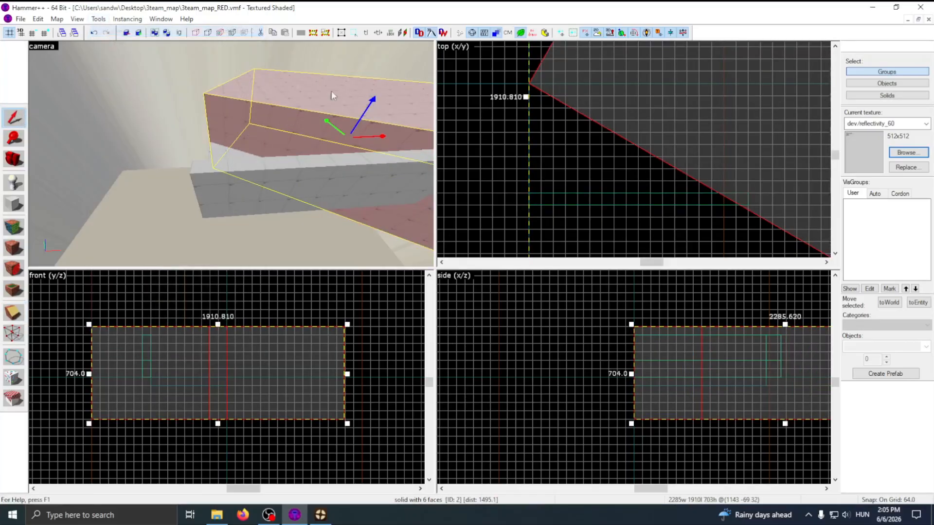
left_click(475, 167)
Copy the triangular floor 384 units up as a ceiling and texture it and the upper wall part with tools/toolsskybox.
left_click(252, 156)
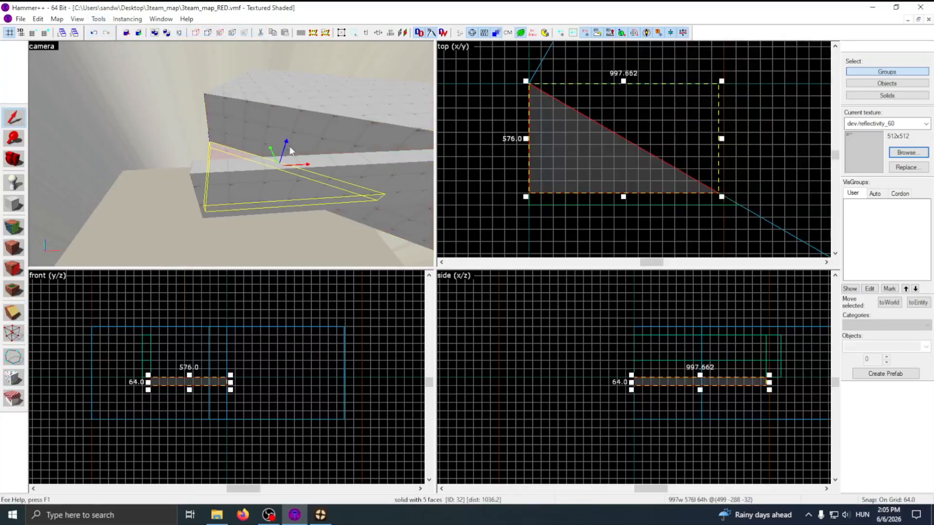
left_click_drag(284, 149, 304, 97)
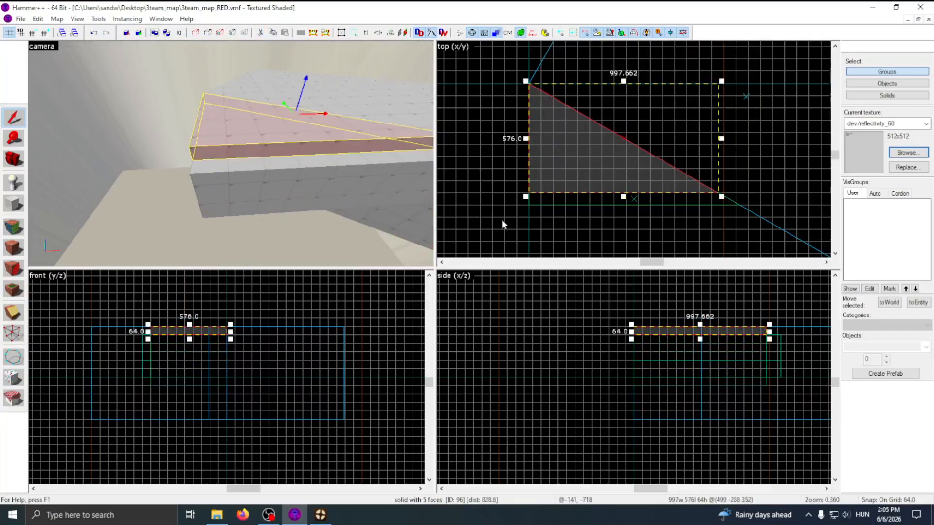
left_click(908, 152)
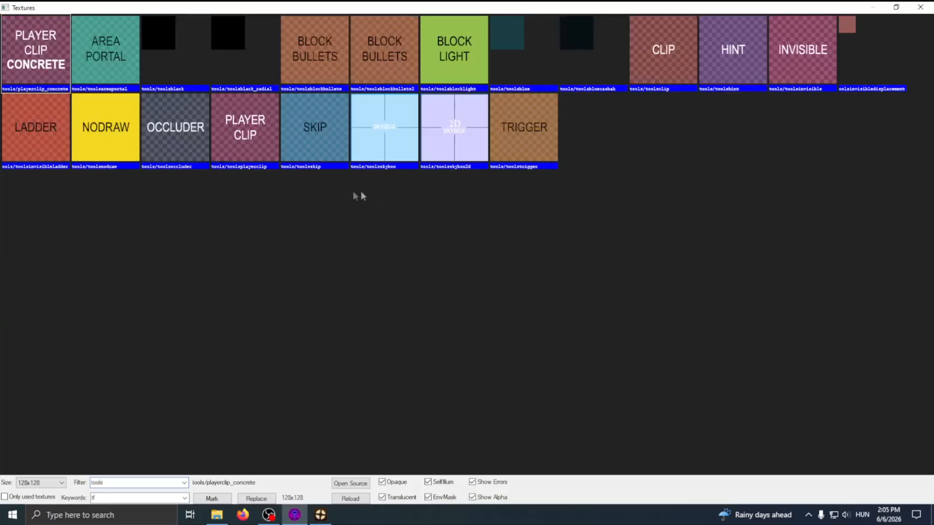
double_click(361, 147)
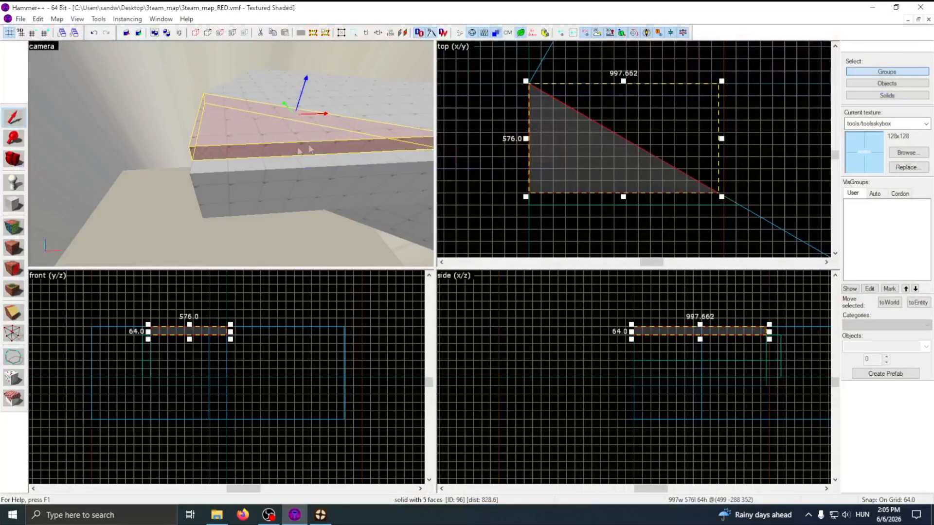
left_click(266, 165, "ctrl")
left_click(14, 248)
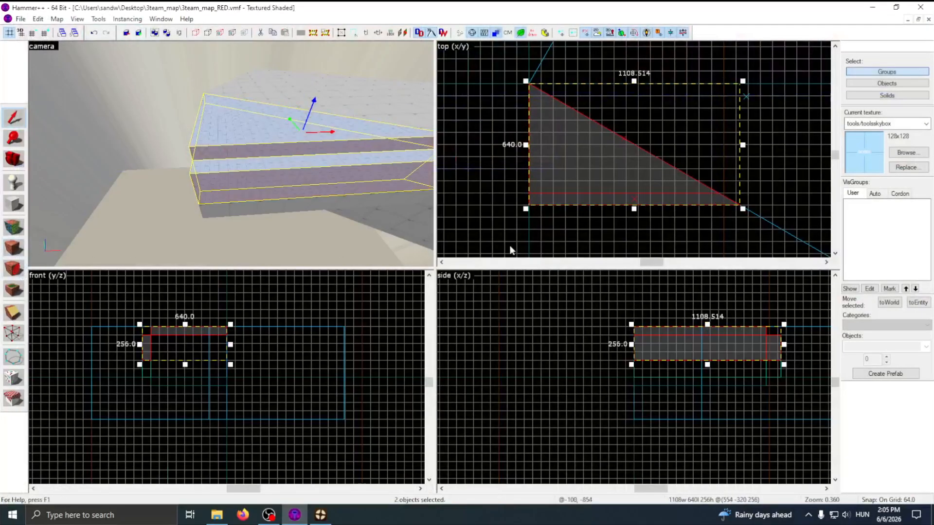
Apply the red dev_measurewall01red texture to the inner face of the lower wall part.
left_click(511, 226)
key("z")
key("w")
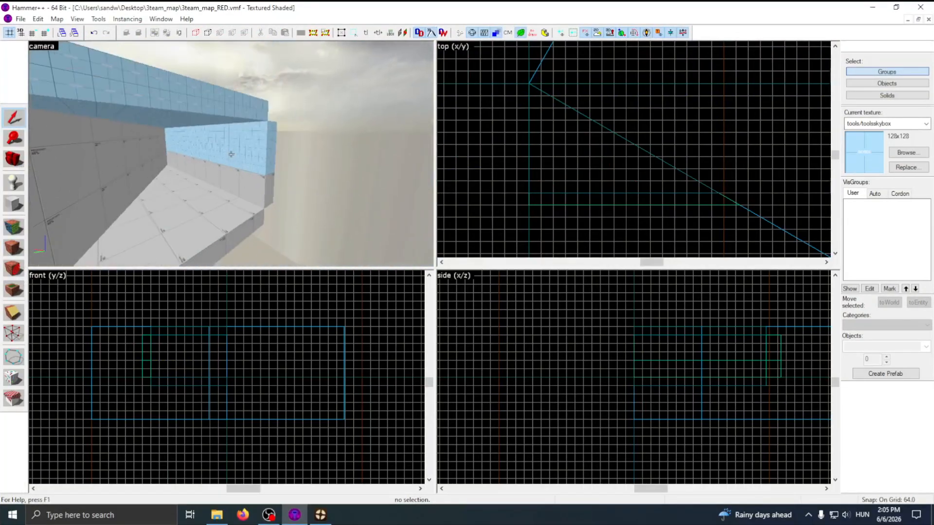
left_click(10, 229)
left_click(434, 277)
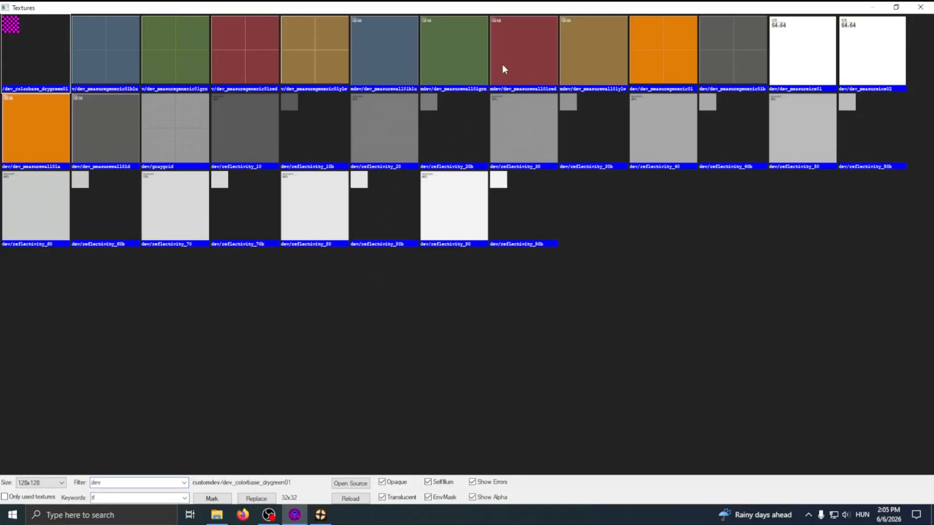
double_click(501, 68)
right_click(244, 194)
left_click(61, 157)
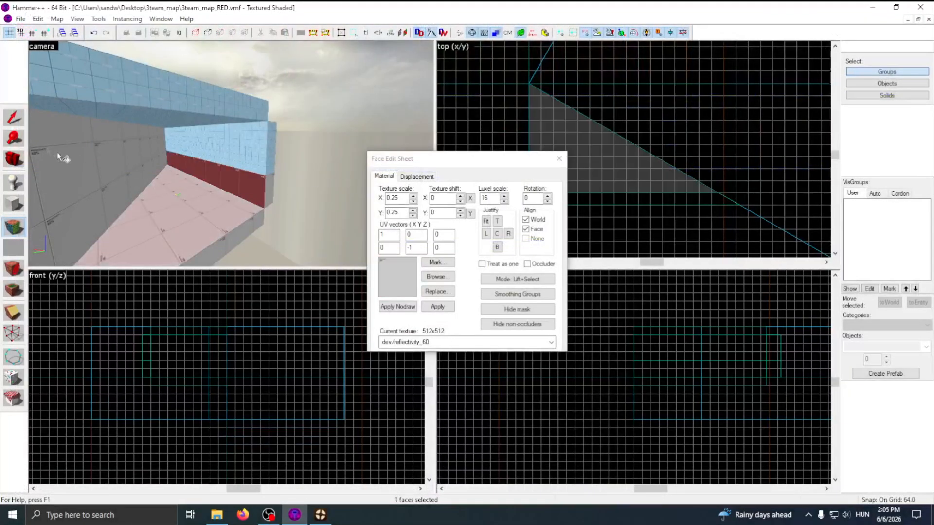
Copy the floor, ceiling and both wall parts, flip the copy horizontally and place it against the original as its mirrored half.
left_click(20, 124)
left_click(215, 167)
left_click(238, 151, "ctrl")
left_click(232, 110, "ctrl")
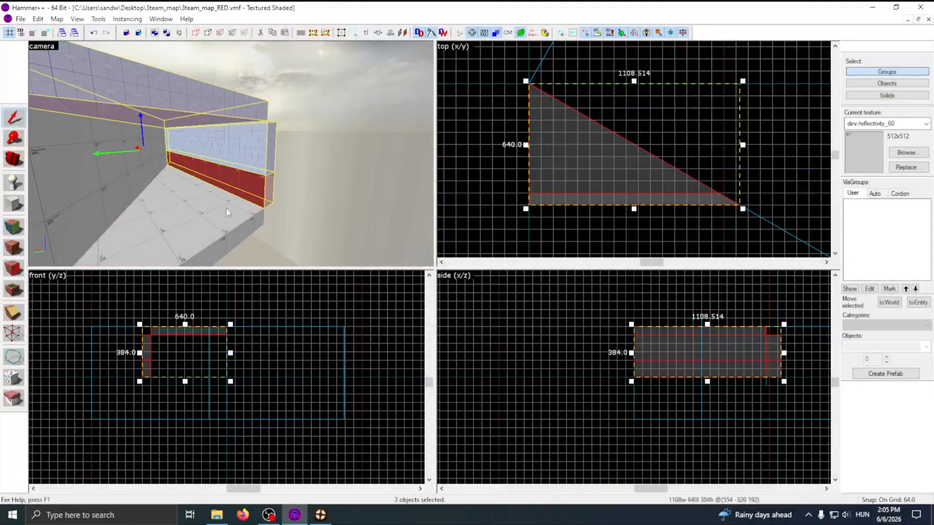
left_click(226, 208, "ctrl")
left_click_drag(605, 177, 536, 178)
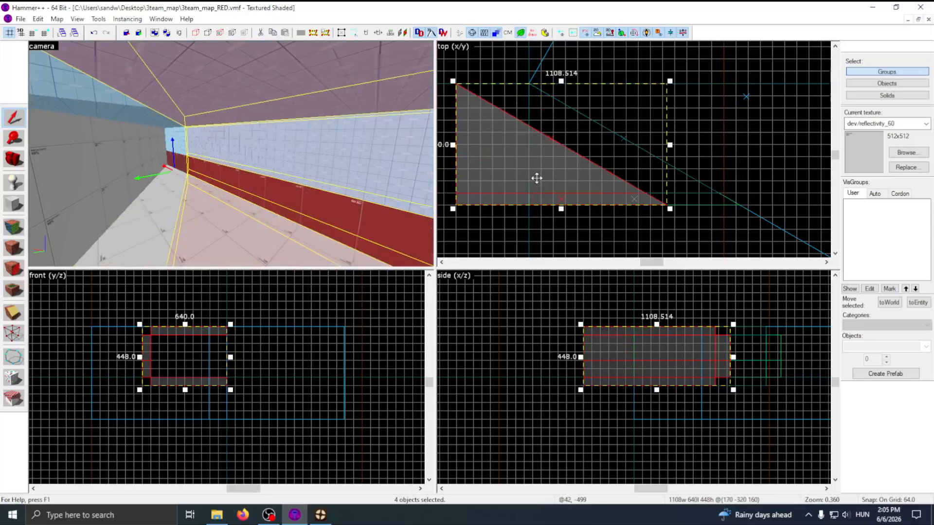
key("ctrl+l")
left_click_drag(627, 153, 491, 153)
left_click(554, 217)
Merge the two triangular floor halves into one solid and the two red lower wall halves into another.
left_click(214, 224)
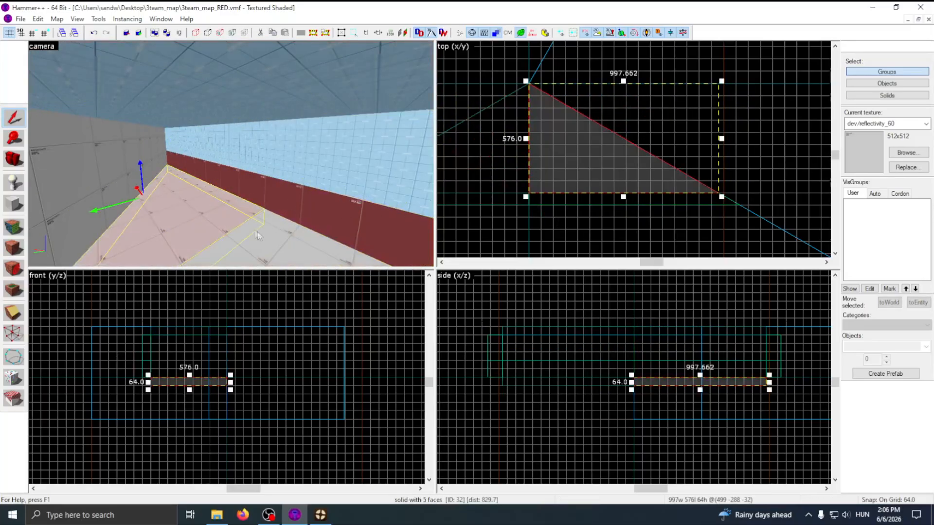
left_click(265, 242, "ctrl")
left_click(102, 23)
left_click(99, 19)
left_click(282, 201)
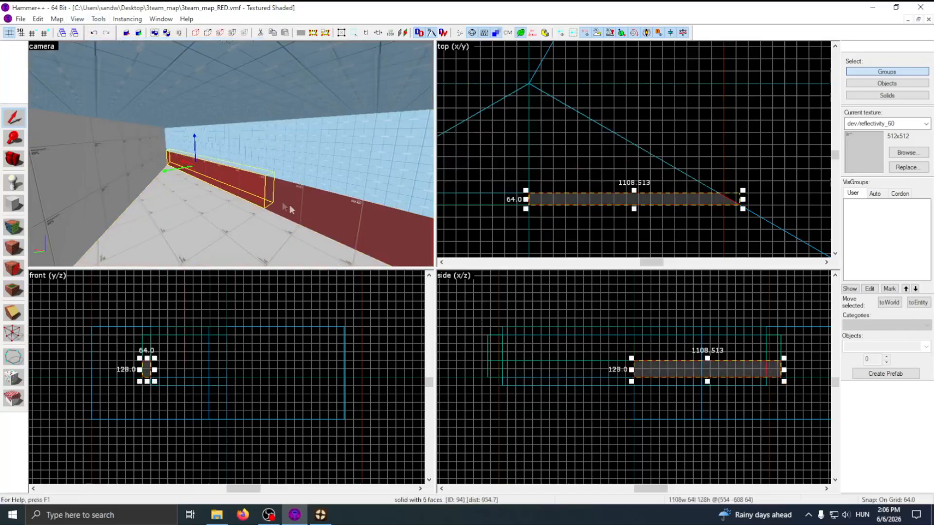
left_click(263, 199, "ctrl")
left_click(99, 19)
left_click(99, 20)
Merge the two skybox upper wall halves into one solid and the two ceiling halves into another.
left_click(296, 159)
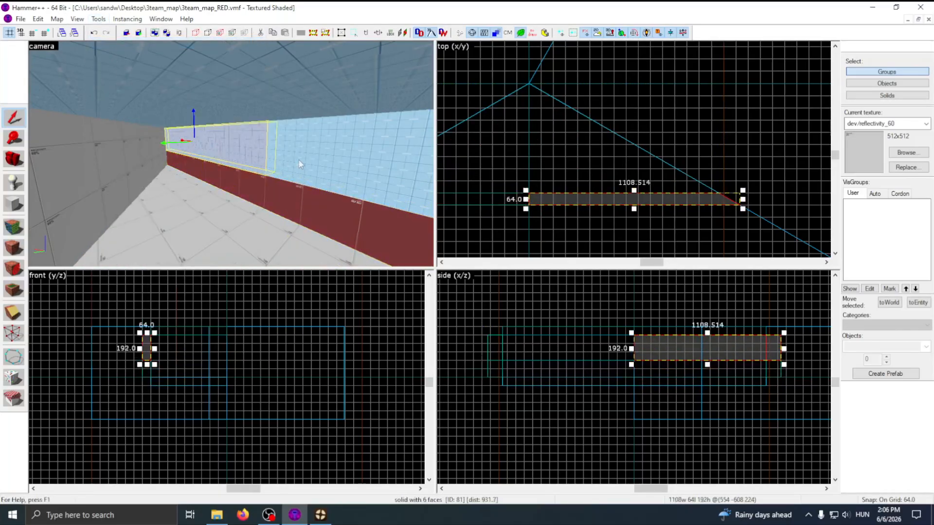
left_click(292, 146, "ctrl")
left_click(99, 19)
left_click(115, 42)
left_click(191, 82)
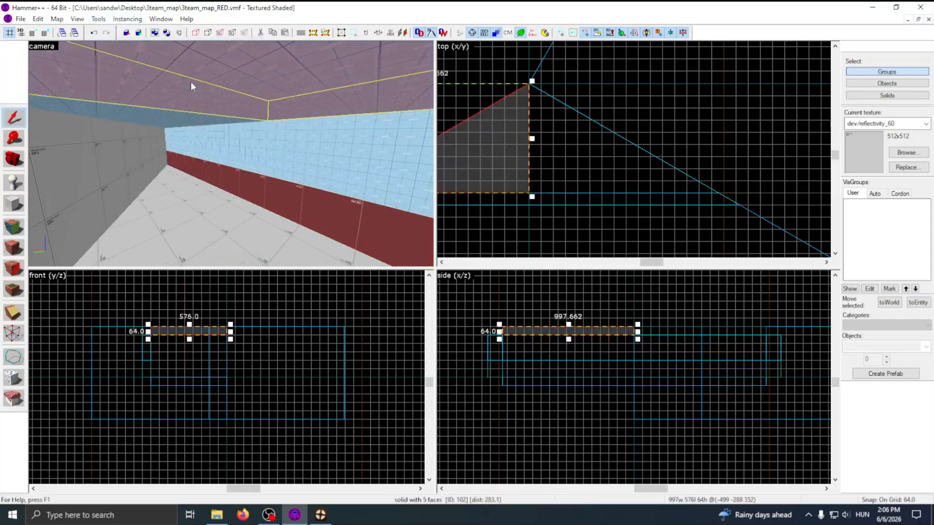
left_click(170, 112, "ctrl")
left_click(98, 19)
left_click(116, 42)
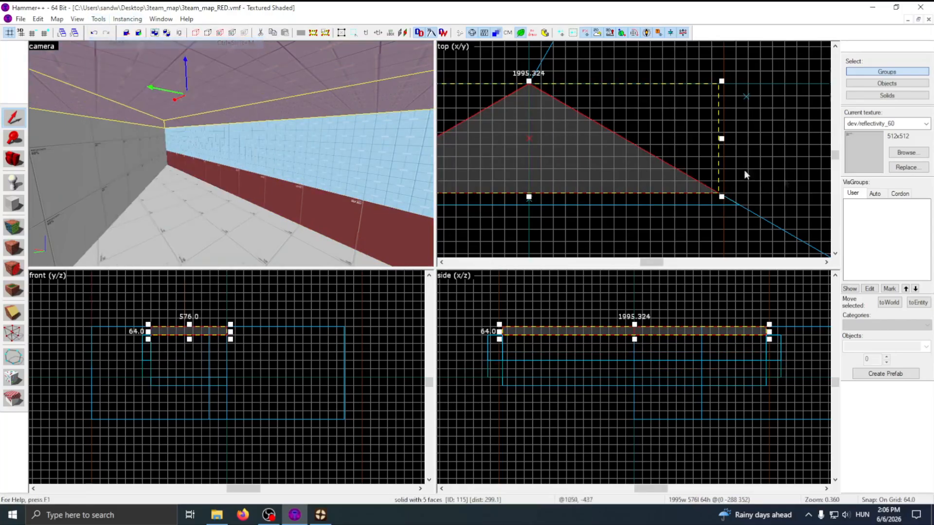
left_click(786, 183)
Place an info_player_teamspawn on the floor, centre it on the mirror line near the red wall facing 90 degrees, and raise it above the floor.
key("z")
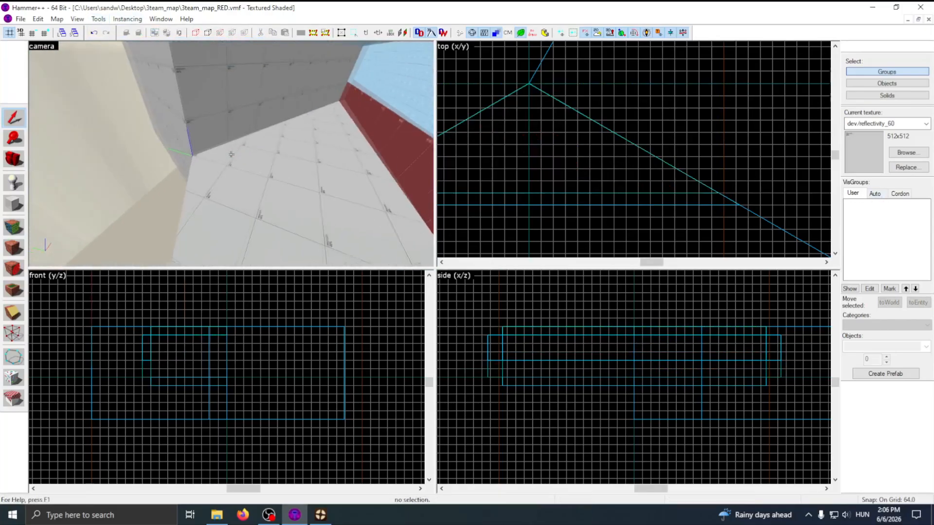
key("z")
key("shift+e")
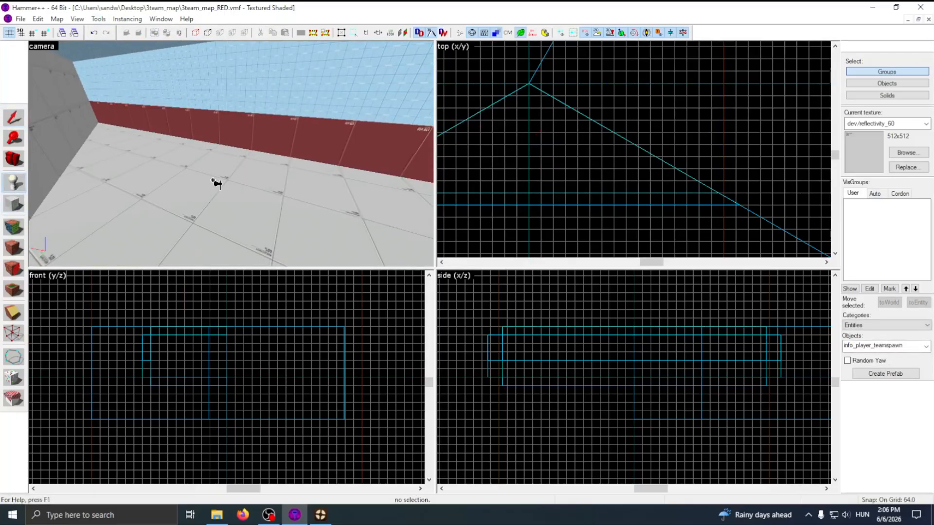
left_click(214, 156)
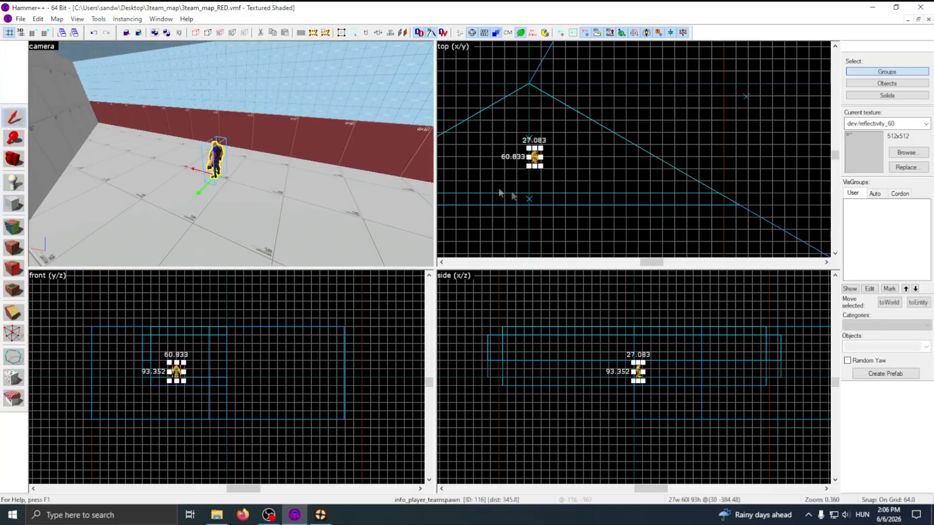
scroll(525, 184, "up", 1)
mouse_move(546, 135)
left_mouse_down()
mouse_move(533, 161)
mouse_move(560, 139)
left_mouse_up()
left_click(538, 152)
scroll(632, 372, "up", 5)
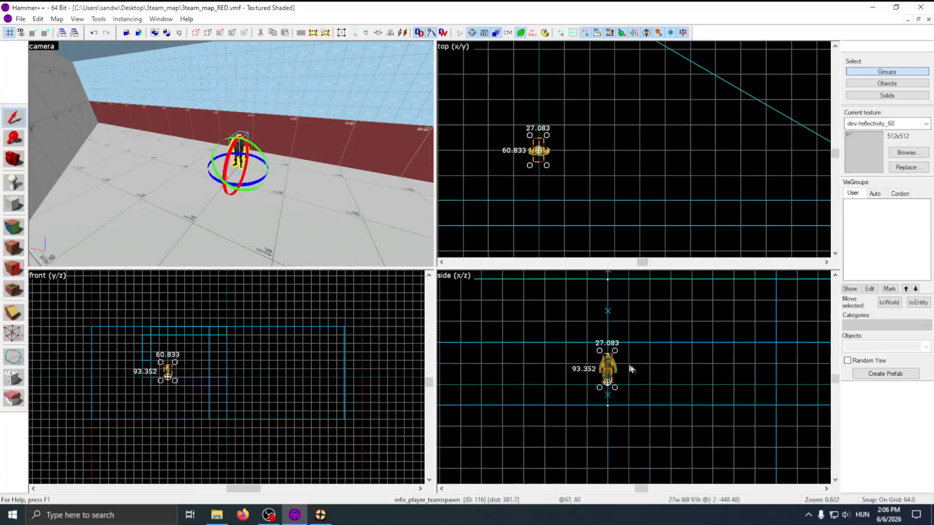
left_click_drag(589, 379, 596, 333)
key("Escape")
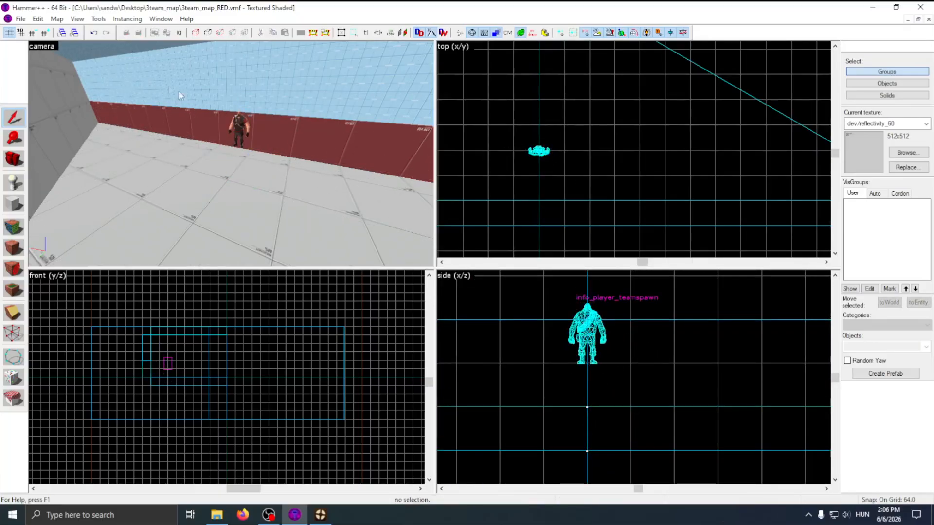
Examine the Team setting in the team spawn's object properties.
double_click(233, 126)
left_click(321, 241)
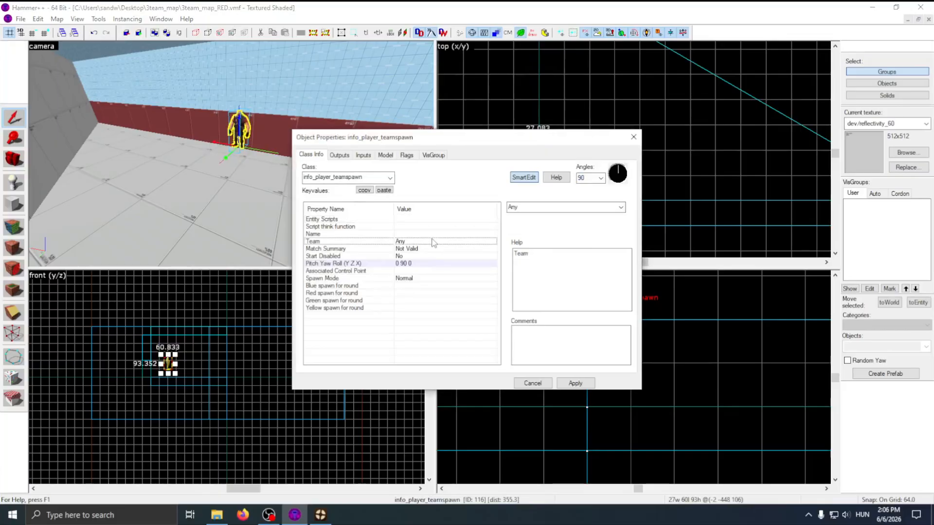
left_click(633, 137)
Delete the large rotated guide block beside the RED section.
key("z")
key("d")
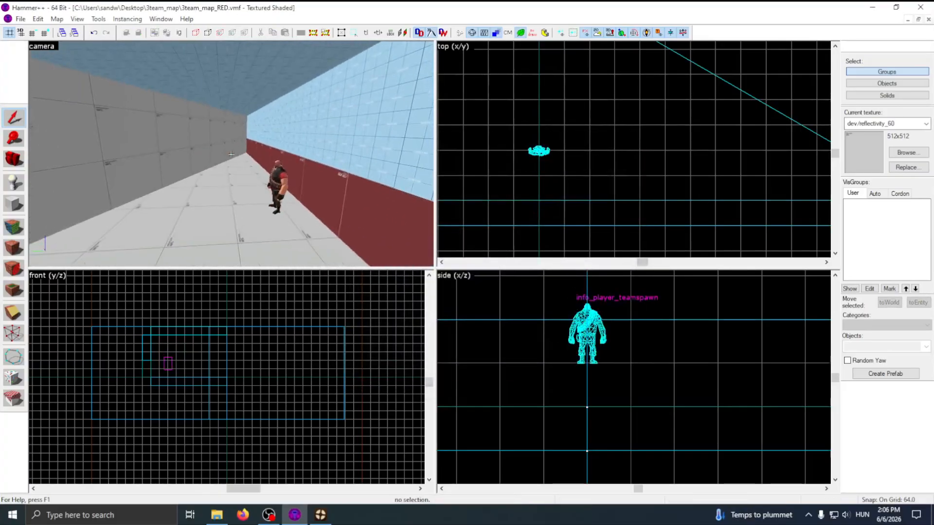
key("z")
left_click(232, 153)
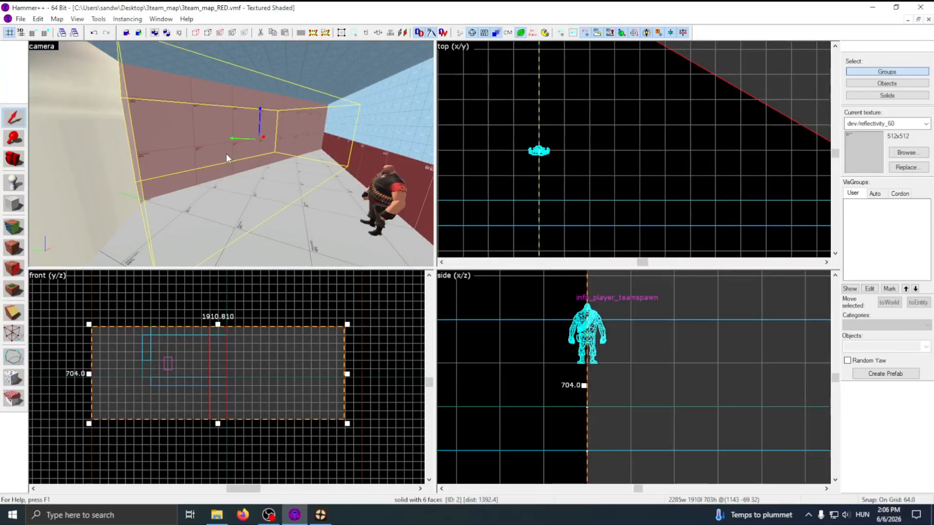
key("Delete")
Save and close the finished 3team_map_RED.vmf map.
key("z")
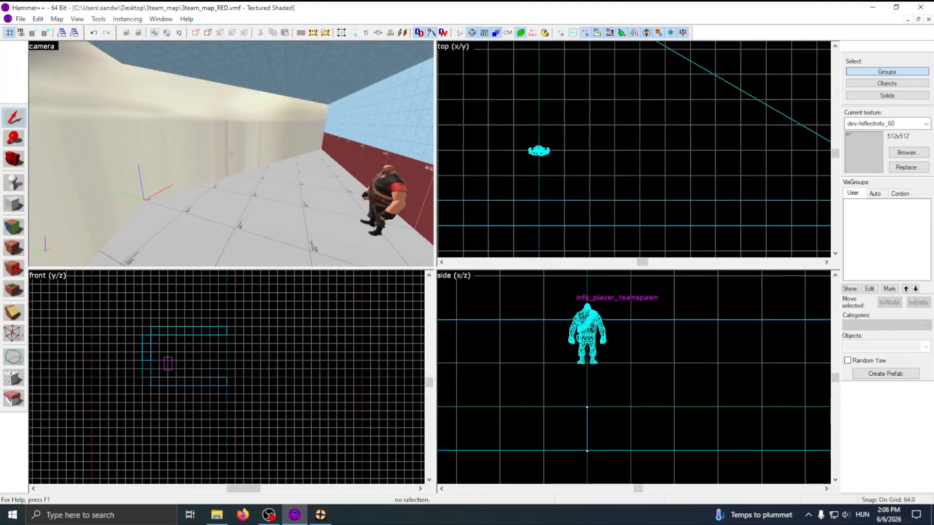
key("s")
key("z")
left_click(21, 19)
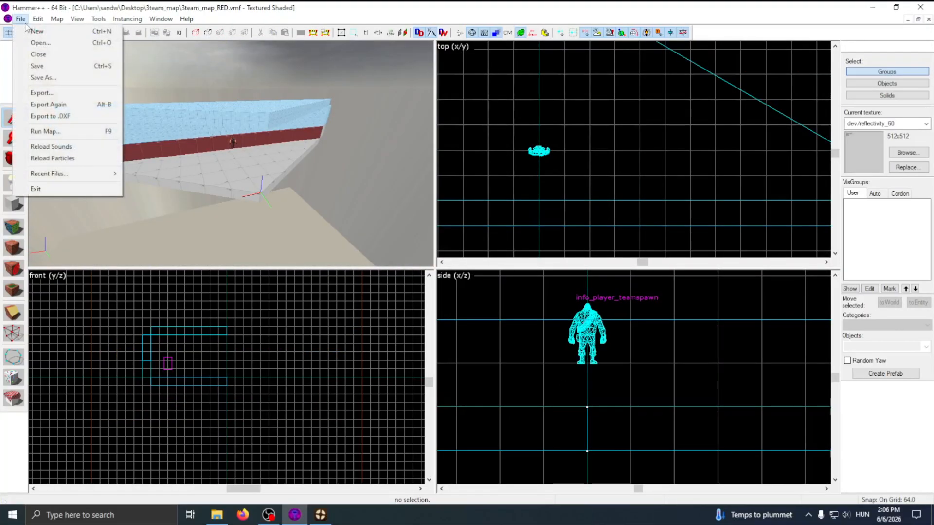
left_click(46, 57)
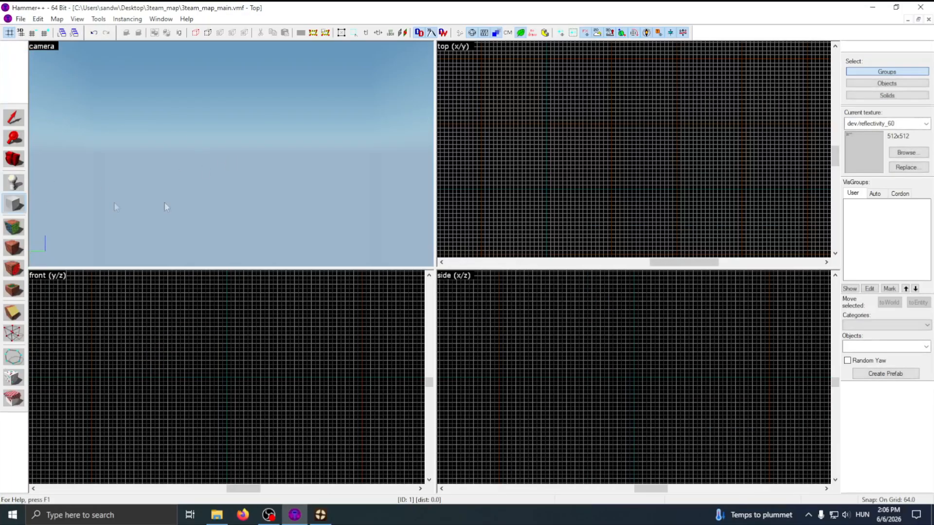
Switch to File Explorer and delete 3team_map_RED.vmx from the 3team_map folder.
scroll(646, 199, "down", 2)
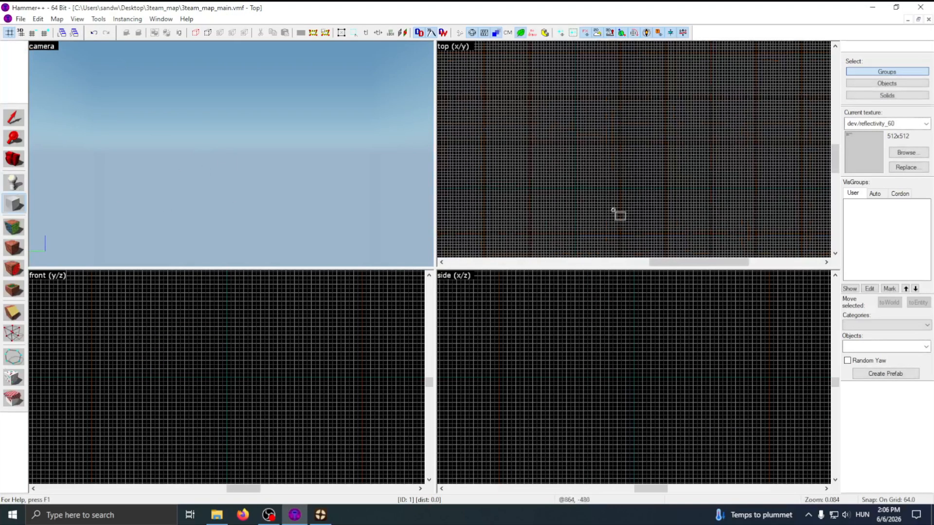
left_click(217, 516)
left_click(354, 197)
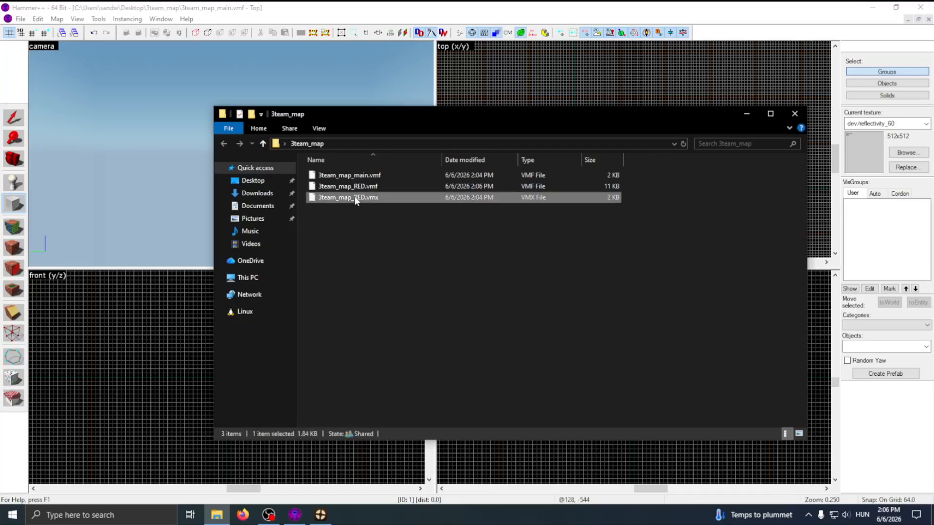
key("Delete")
Duplicate 3team_map_RED.vmf in the 3team_map folder and rename the copy 3team_map_BLU.vmf.
left_click(356, 187)
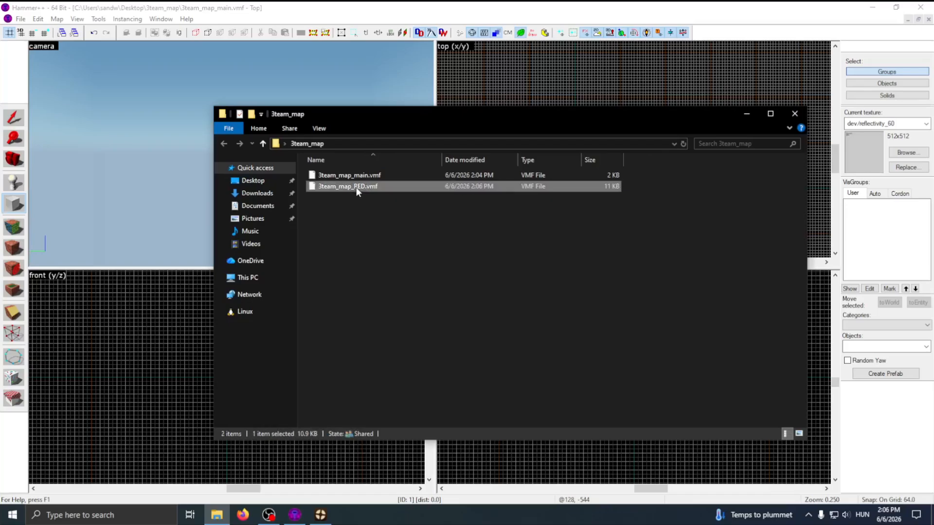
left_click(350, 215)
key("ctrl+v")
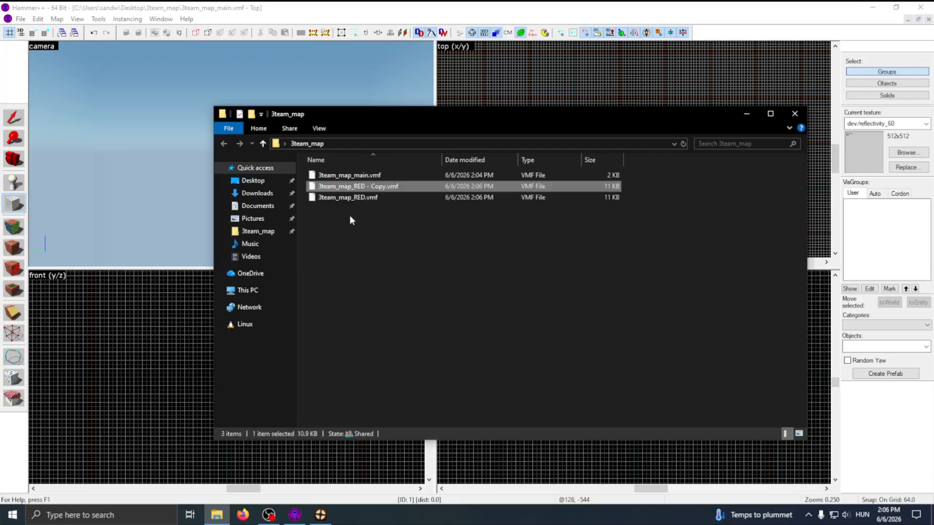
right_click(372, 190)
left_click(413, 367)
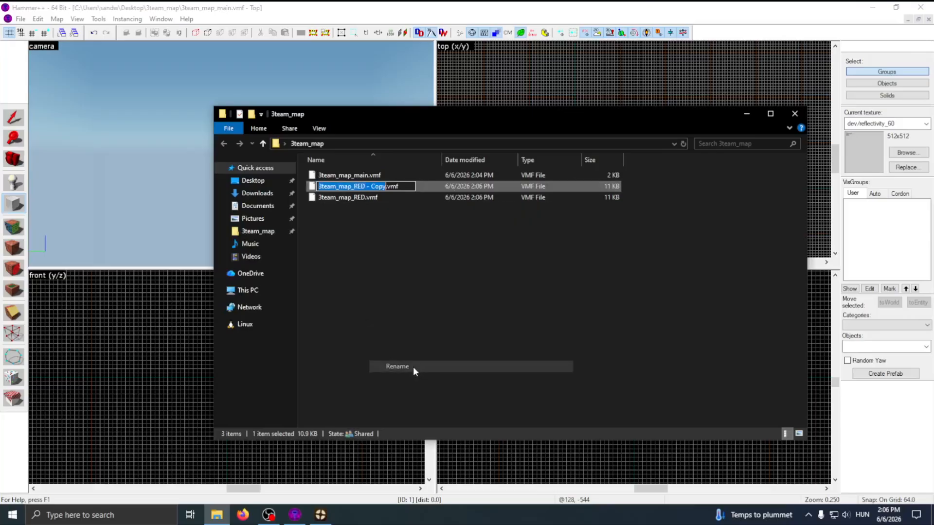
key("Right")
key("BackSpace")
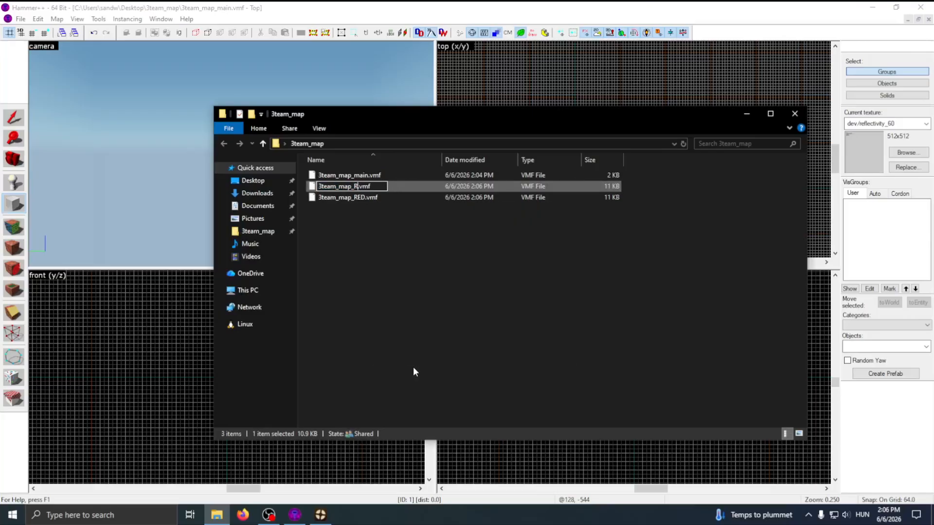
left_click(350, 243)
Make another copy of 3team_map_RED.vmf, rename it 3team_map_GRN.vmf, and close the folder window.
key("ctrl+v")
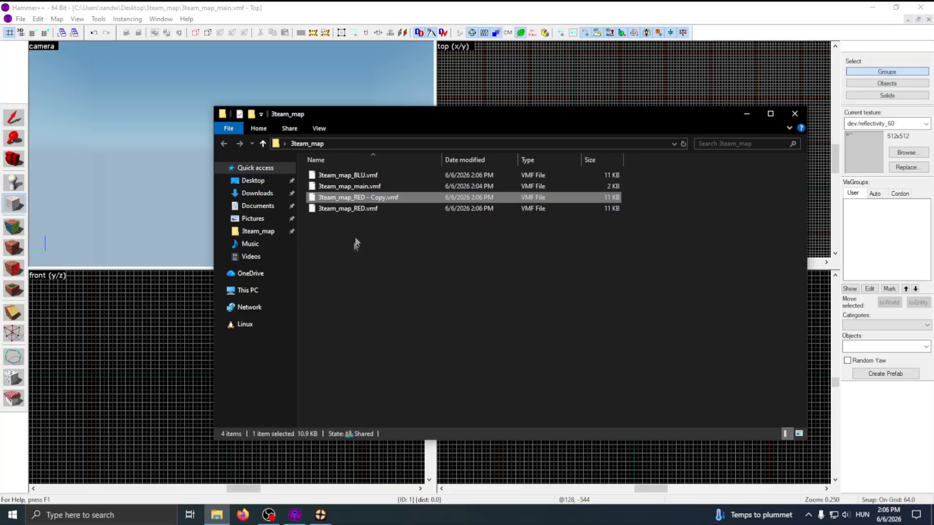
right_click(376, 198)
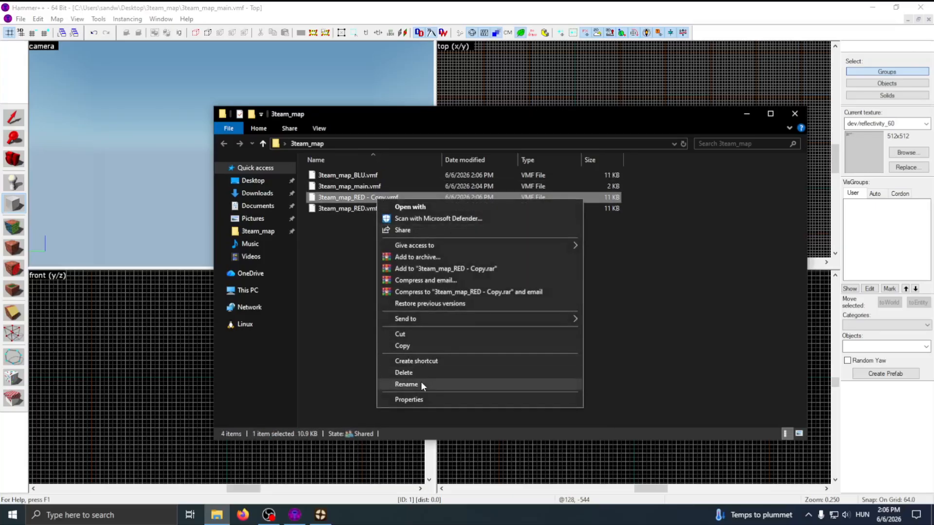
left_click(420, 382)
key("Right")
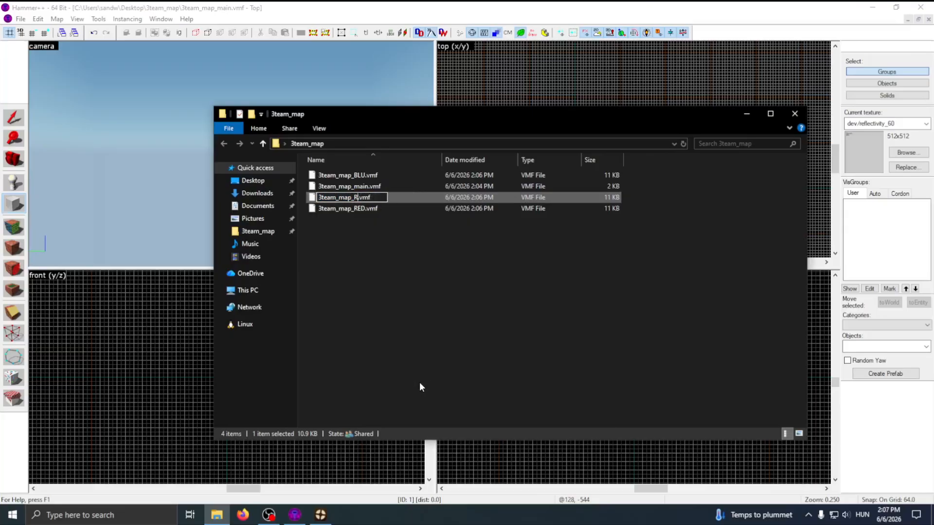
key("Return")
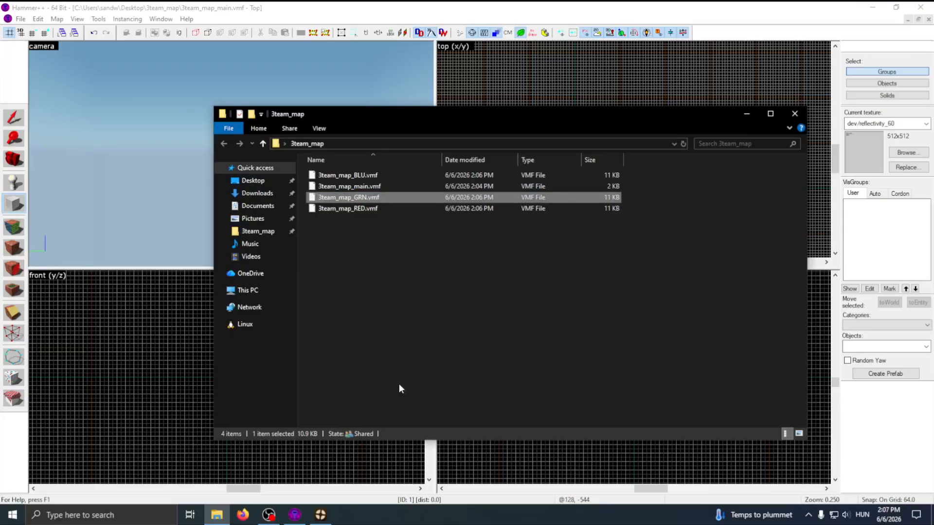
left_click(794, 113)
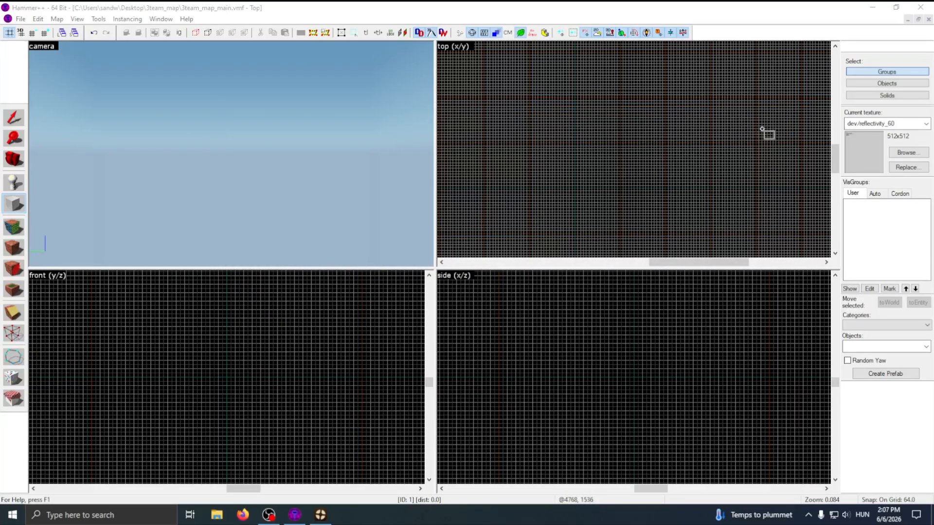
In the main map, place a player spawn on a small helper block and change its class to func_instance.
middle_click_drag(620, 164, 675, 127)
scroll(615, 141, "down", 1)
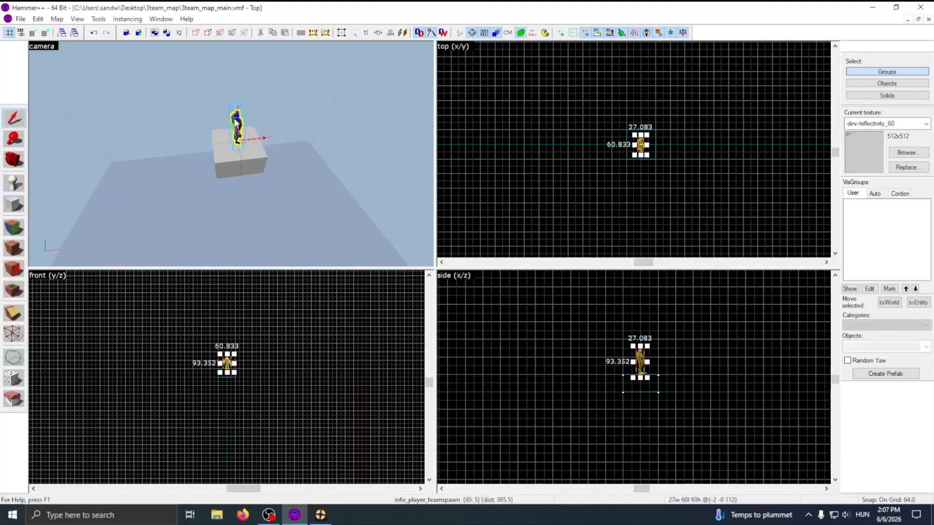
double_click(235, 121)
double_click(334, 178)
type("insta")
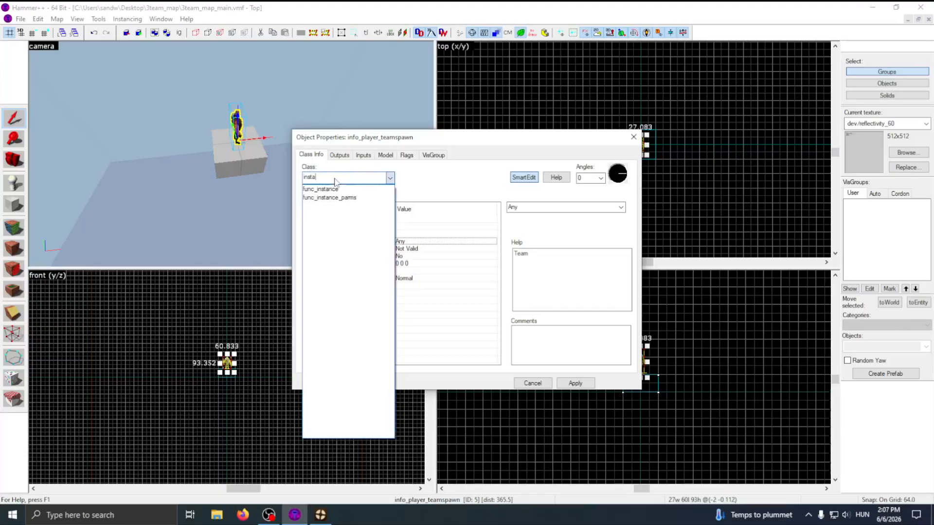
key("Down")
key("Return")
key("Return")
left_click(633, 136)
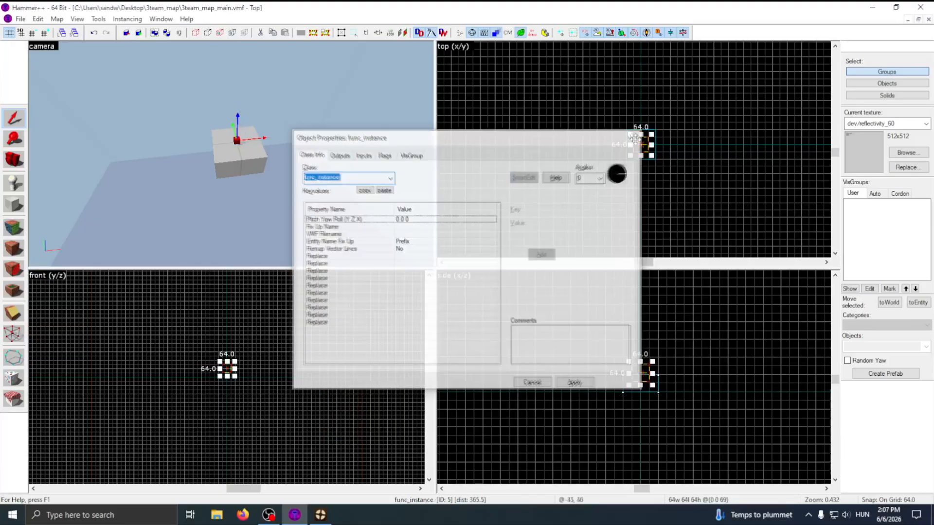
Move the func_instance down to the map origin and delete the helper block.
left_click_drag(642, 384, 642, 428)
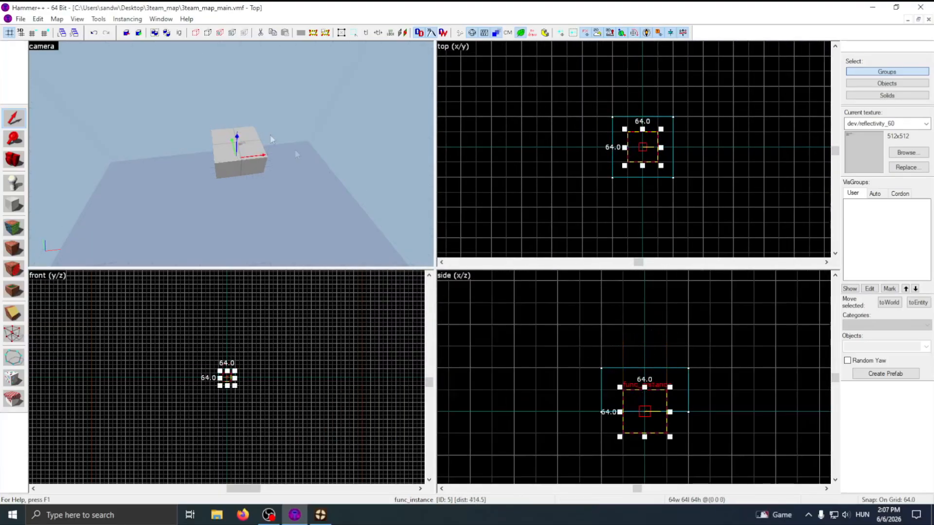
left_click(239, 167)
key("Delete")
Set the func_instance's VMF Filename to 3team_map_RED.vmf and apply it.
double_click(237, 159)
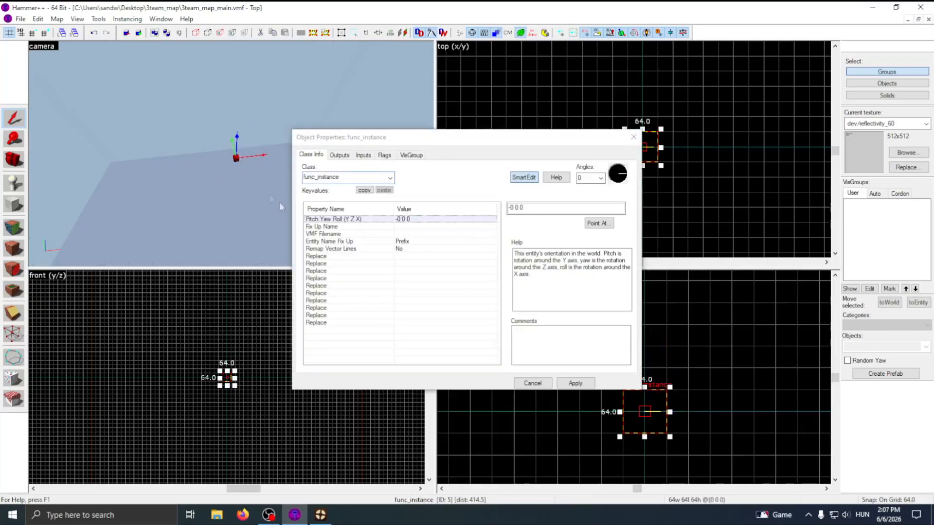
left_click(401, 236)
left_click(529, 227)
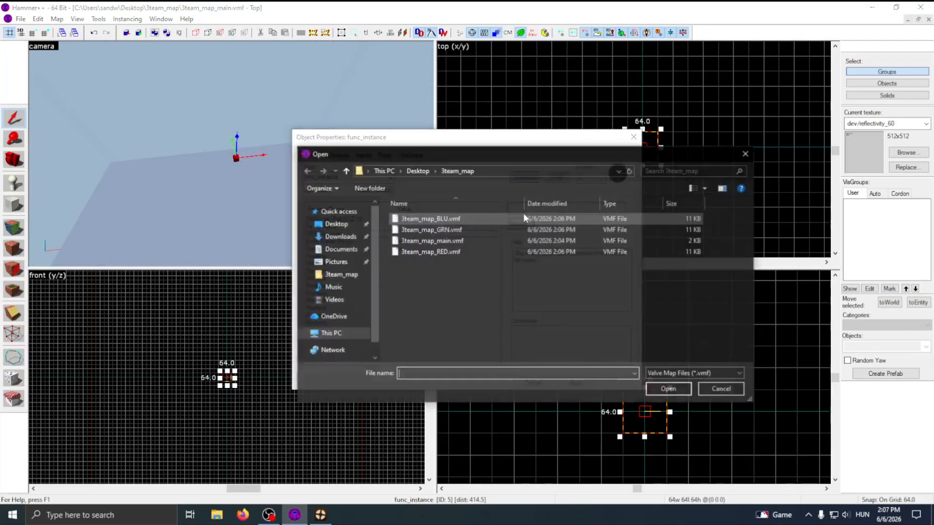
double_click(462, 251)
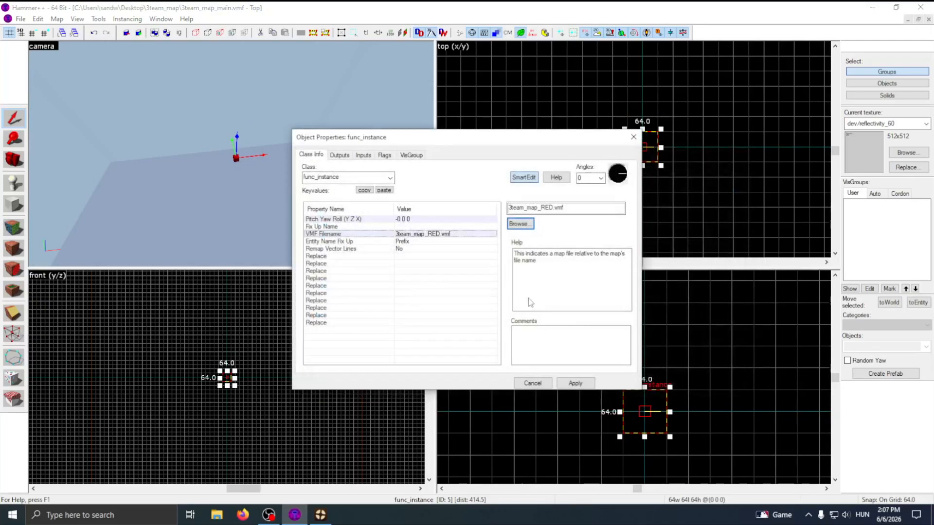
left_click(575, 383)
left_click(635, 138)
Examine the RED instance's extents and its alignment with the map origin in the 2D and camera views.
scroll(644, 141, "up", 3)
scroll(643, 143, "down", 8)
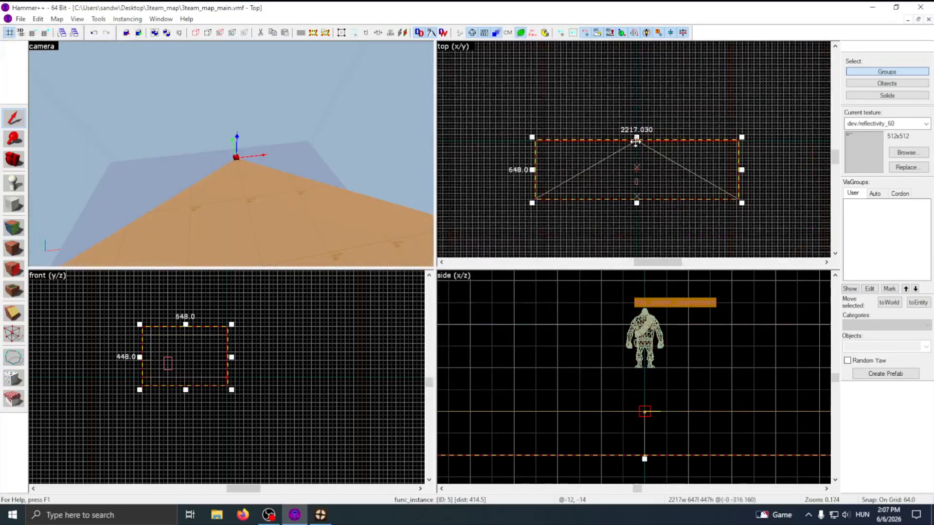
scroll(686, 158, "up", 1)
middle_click_drag(570, 175, 765, 170)
scroll(742, 102, "up", 7)
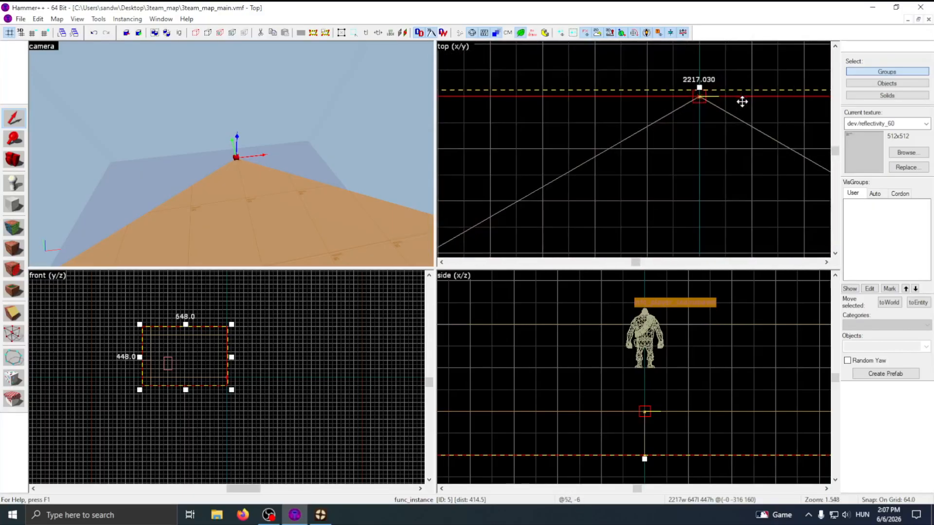
scroll(657, 405, "up", 3)
scroll(655, 148, "down", 5)
middle_click_drag(520, 140, 717, 144)
middle_click_drag(778, 150, 574, 133)
scroll(631, 137, "down", 5)
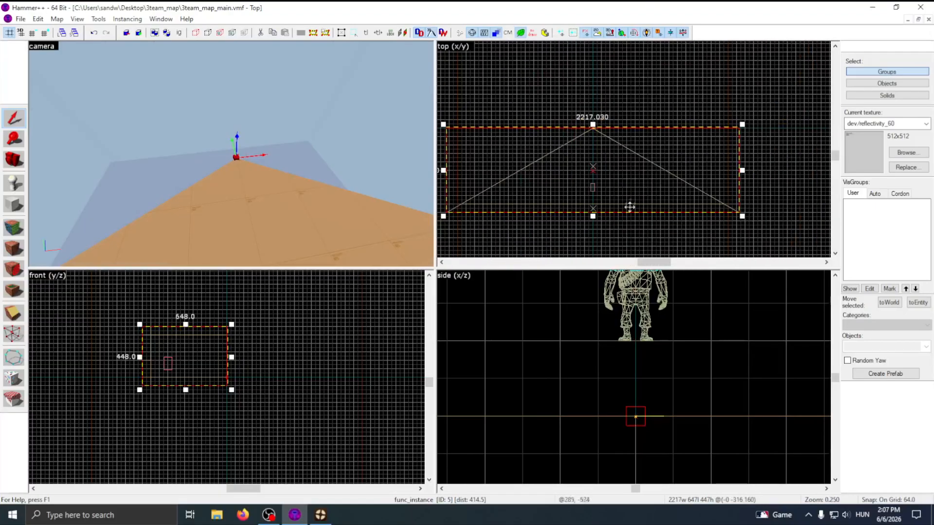
left_click(605, 221)
key("z")
key("w")
left_click(231, 155)
key("z")
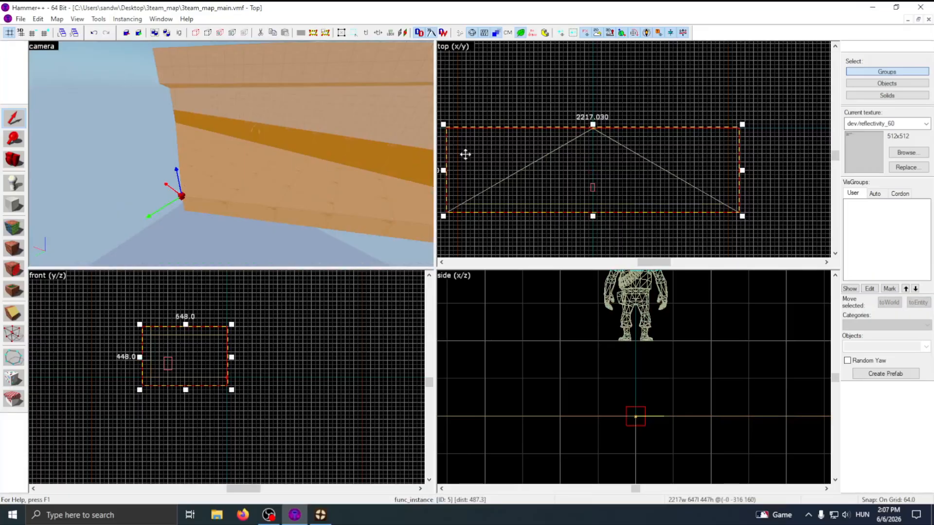
Create two rotated copies of the RED instance around the origin at 120 and 240 degrees to complete the triangle.
scroll(526, 137, "up", 4)
left_click(569, 169)
scroll(619, 155, "down", 4)
left_click_drag(787, 223, 640, 67)
scroll(690, 75, "down", 4)
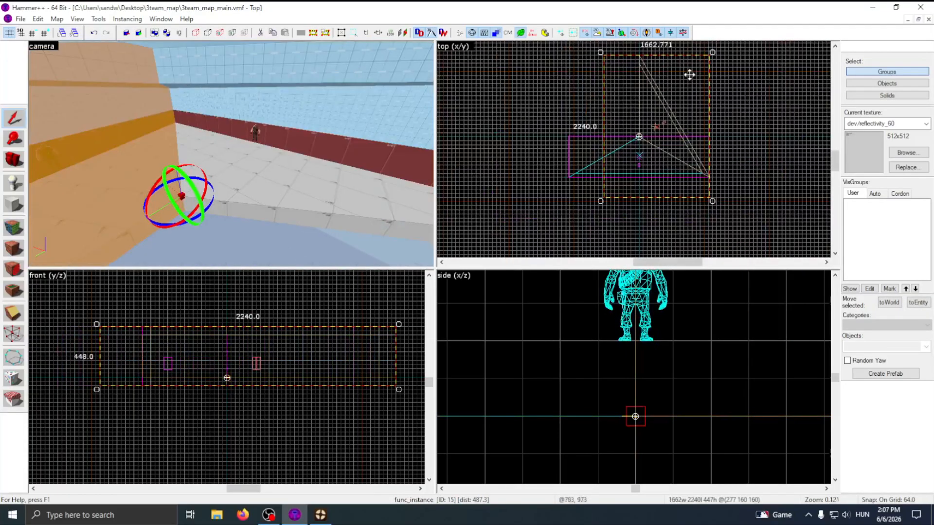
left_click_drag(712, 52, 561, 118)
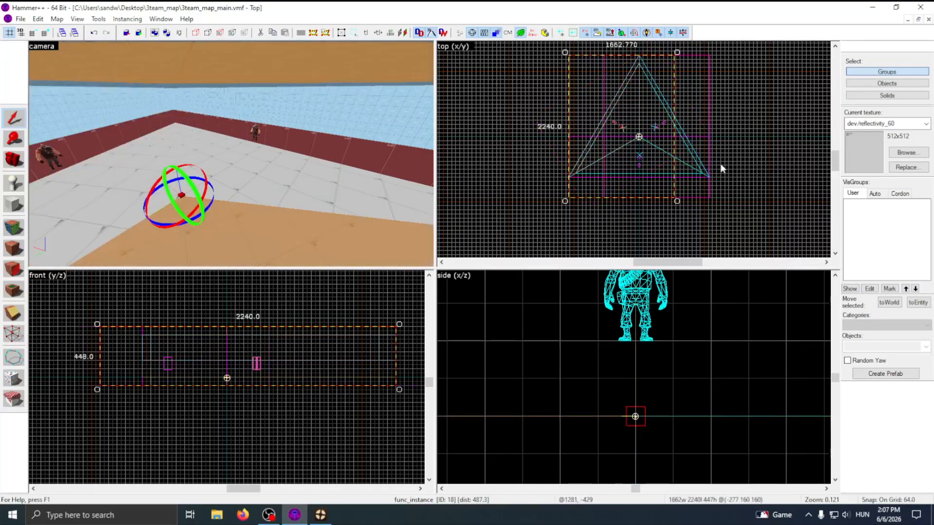
Set the VMF Filename of the instance rotated 120 degrees to 3team_map_GRN.vmf and apply it.
left_click(722, 169)
double_click(232, 154)
left_click(519, 224)
double_click(466, 231)
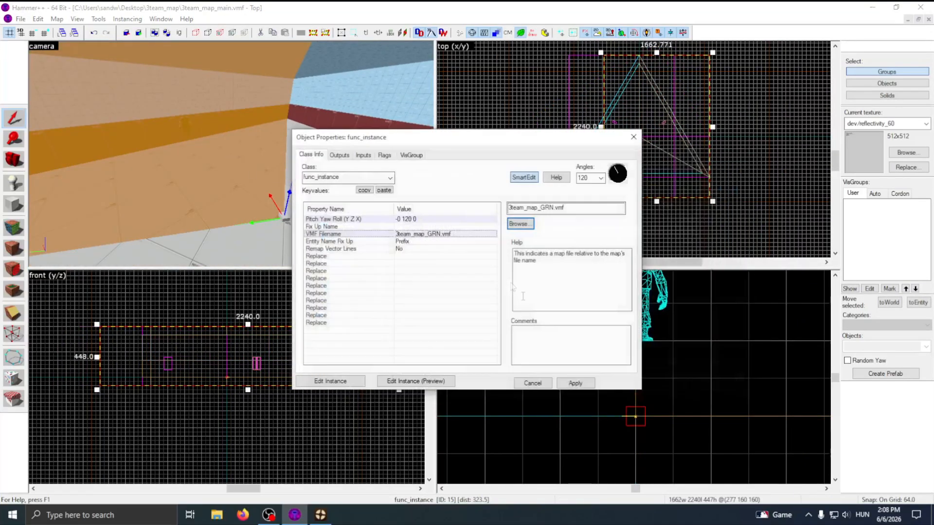
left_click(575, 384)
Set the VMF Filename of the instance rotated 240 degrees to 3team_map_BLU.vmf.
key("z")
key("z")
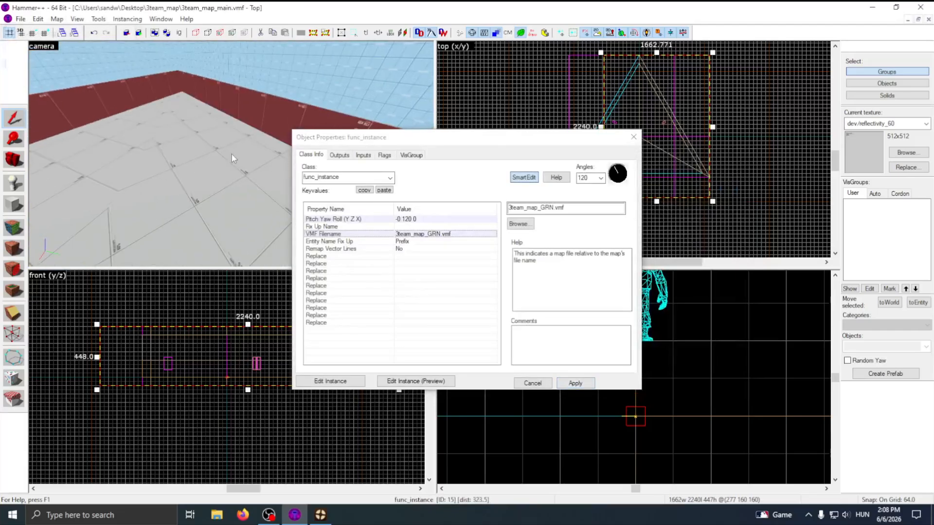
left_click(232, 174)
left_click(518, 223)
double_click(445, 218)
key("Return")
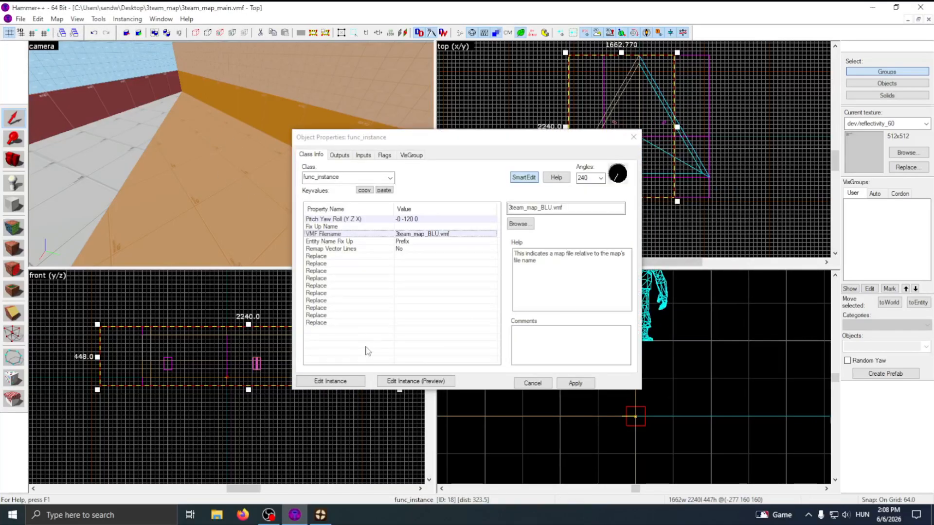
Open the BLU instance for editing with preview and texture its red wall strip with customdev/dev_measurewall01blu.
left_click(397, 382)
key("shift+a")
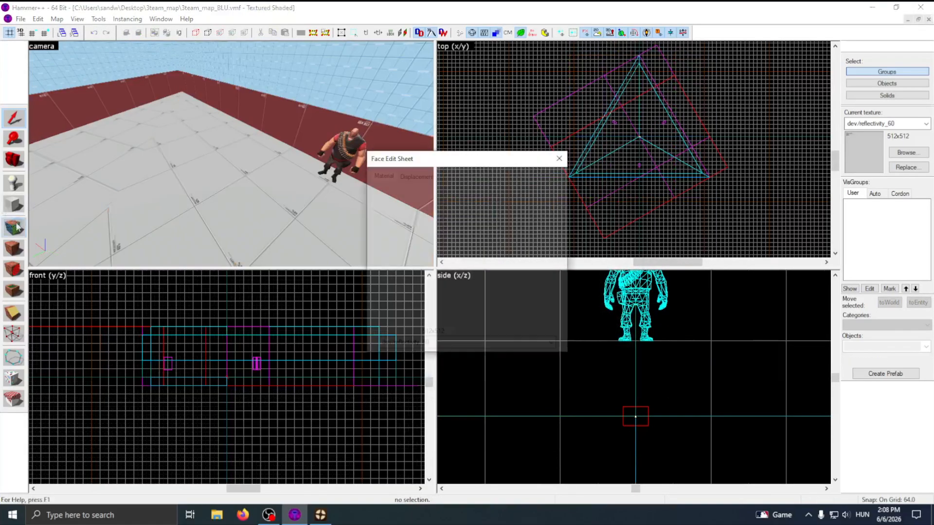
left_click(446, 277)
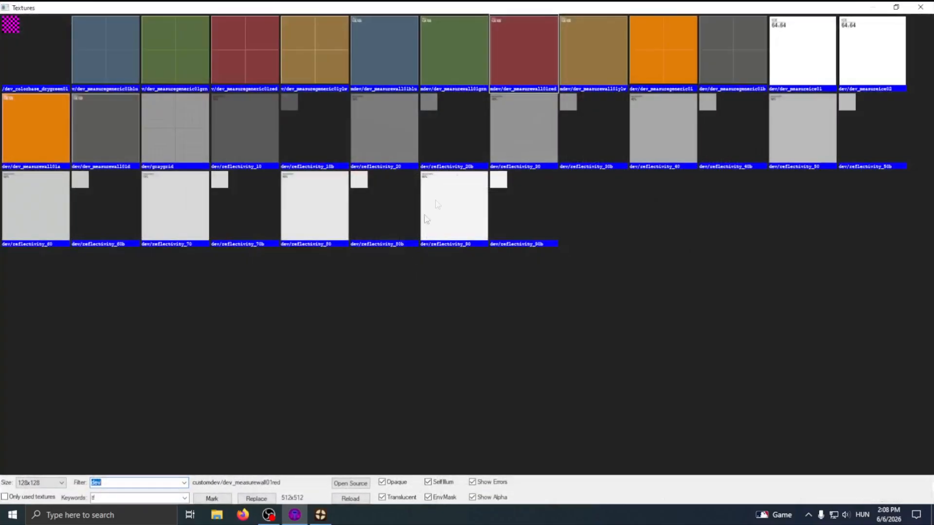
double_click(413, 74)
right_click(303, 124)
left_click(14, 118)
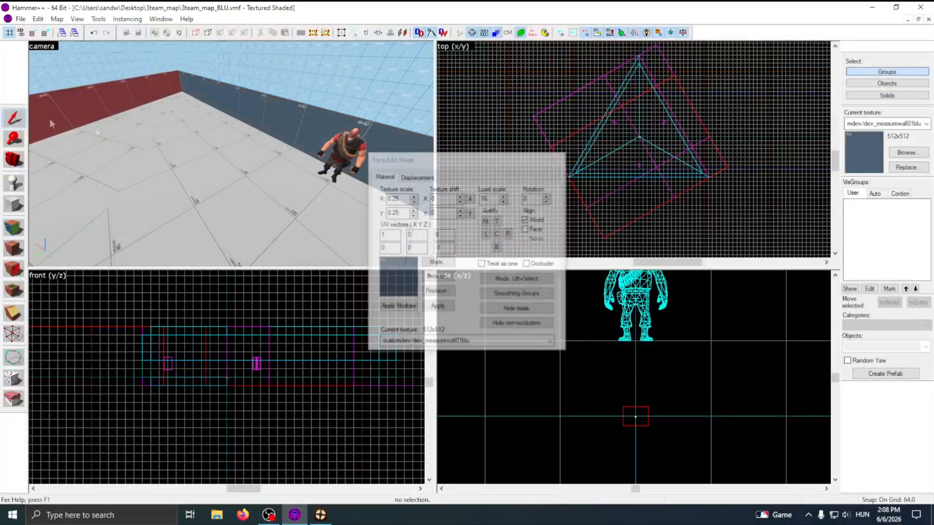
Set the Team of the BLU map's team spawn to Blue and apply it.
double_click(341, 155)
left_click(444, 241)
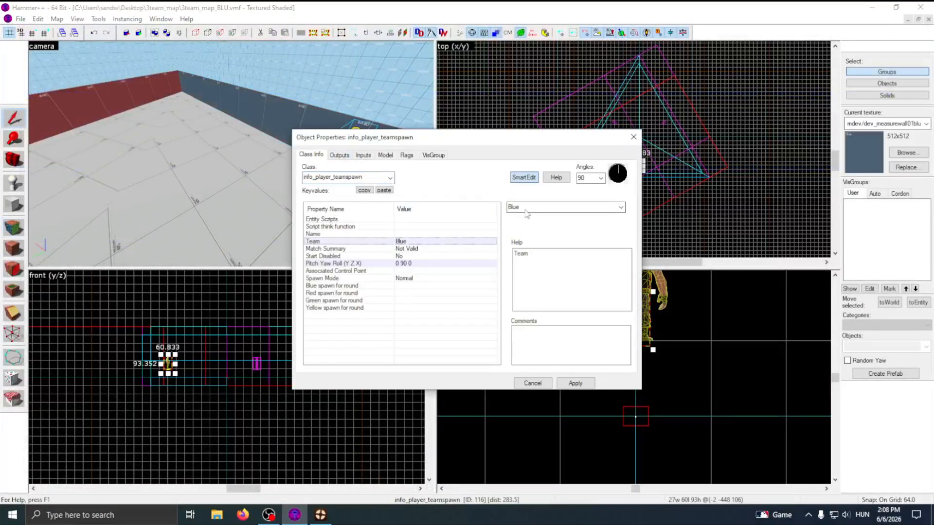
left_click(583, 383)
left_click(633, 138)
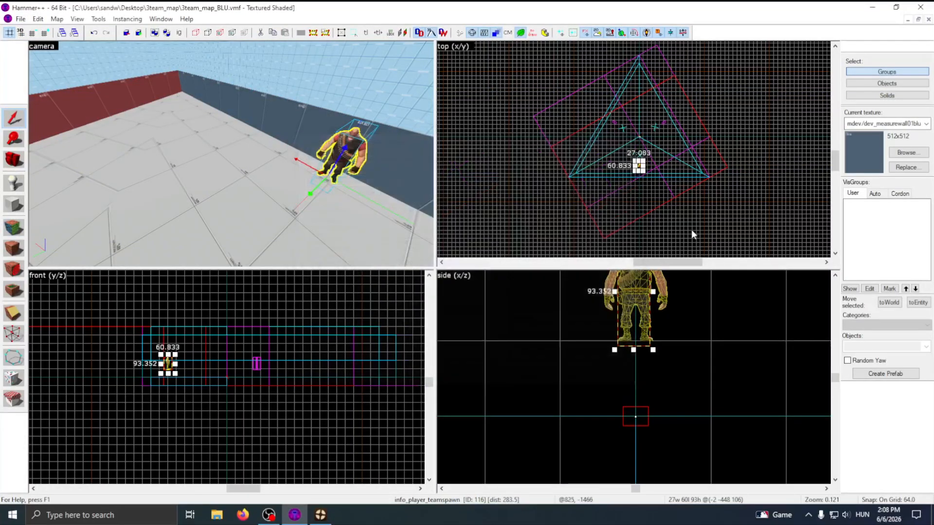
Clear the selection and close the 3team_map_BLU.vmf map.
left_click(691, 233)
left_click(20, 19)
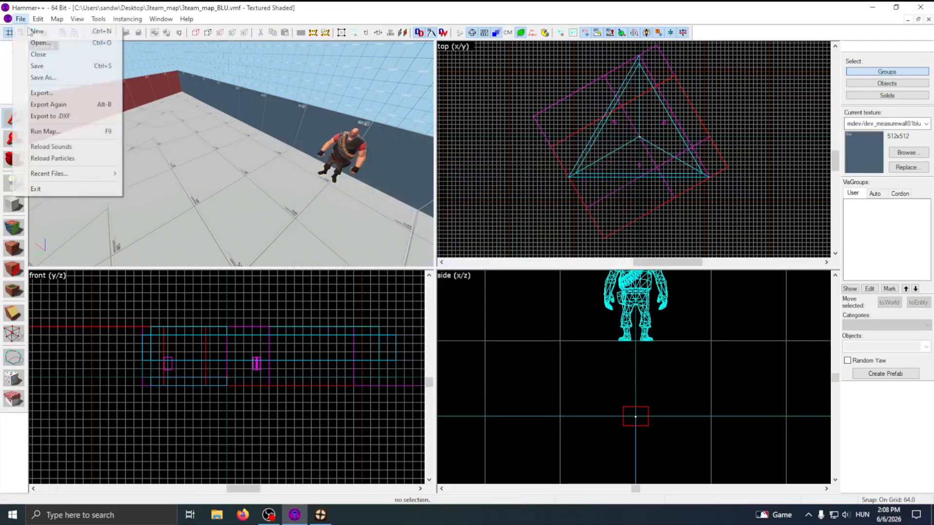
left_click(38, 56)
Open the GRN instance for editing and texture its red wall strip with customdev/dev_measurewall01grn.
double_click(270, 172)
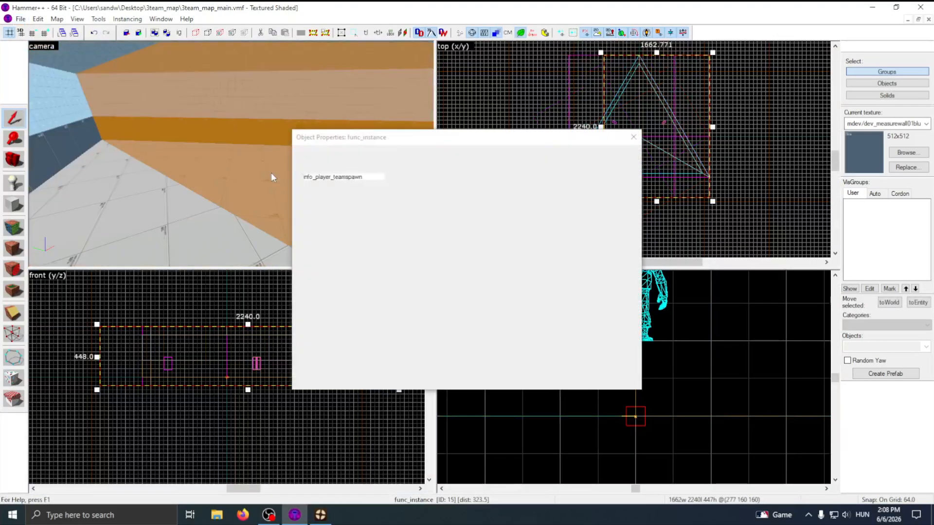
left_click(348, 381)
left_click(13, 227)
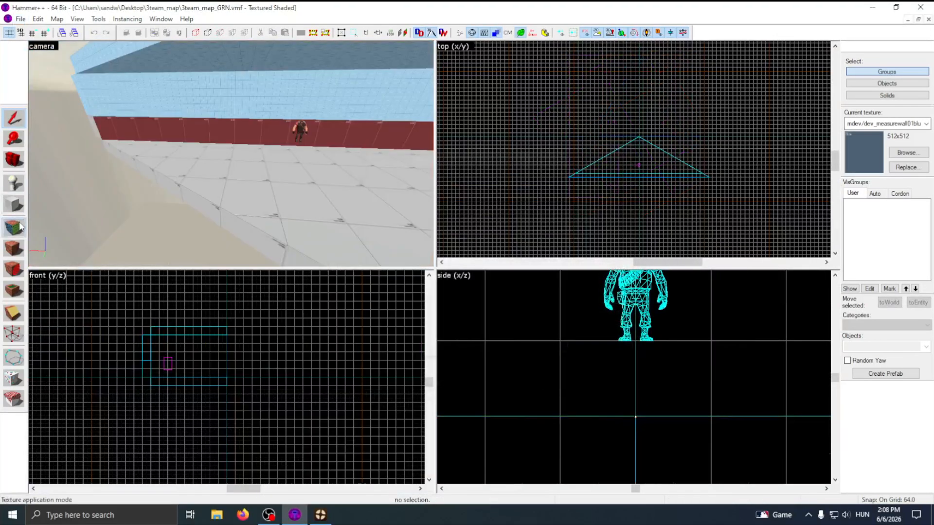
left_click(208, 123)
left_click(442, 279)
double_click(450, 69)
right_click(273, 138)
left_click(14, 118)
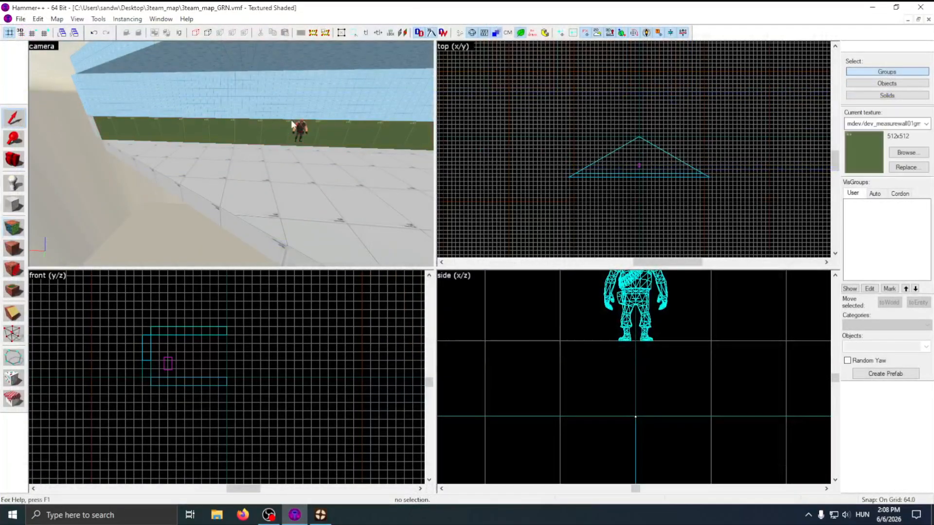
Set the Team of the GRN map's team spawn to its own team, apply it, and return to the main map.
double_click(300, 129)
left_click(474, 243)
scroll(546, 210, "down", 2)
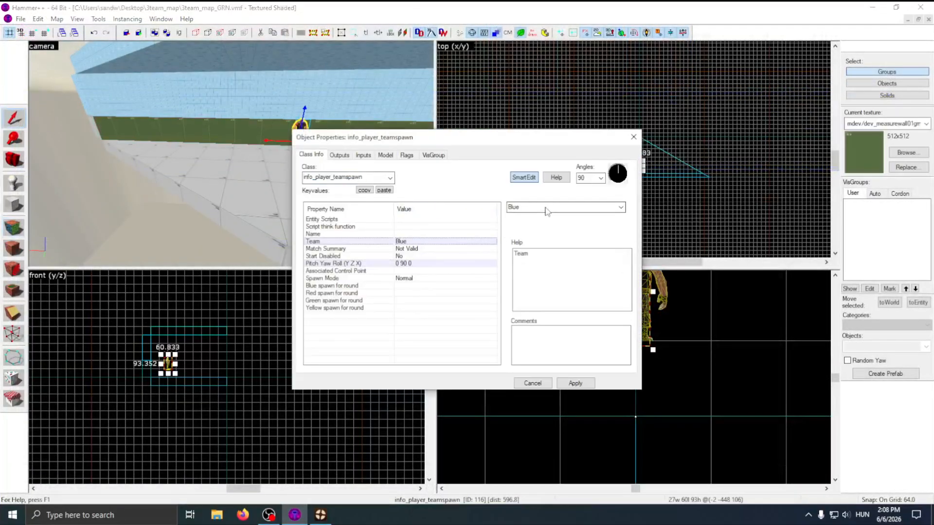
left_click(575, 383)
left_click(632, 138)
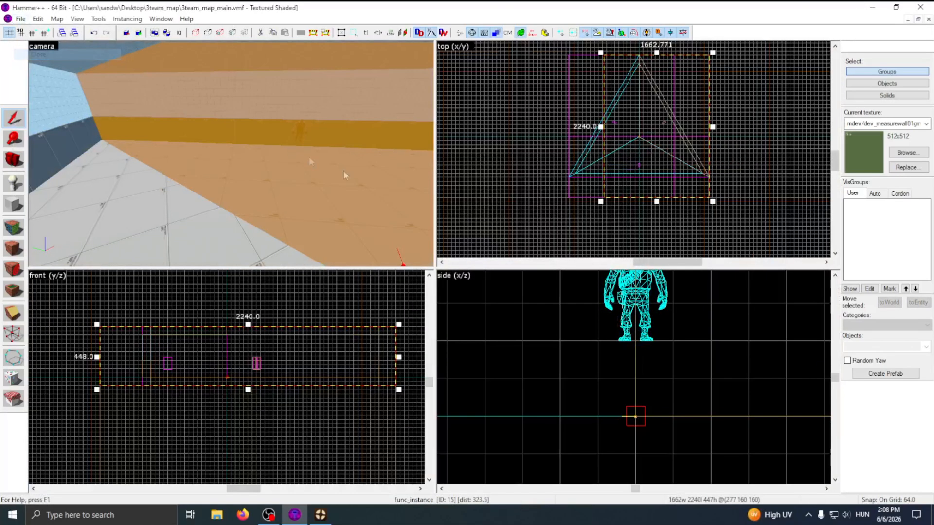
Place a point entity on the floor near the centre of the main map and change its class to light_environment.
key("a")
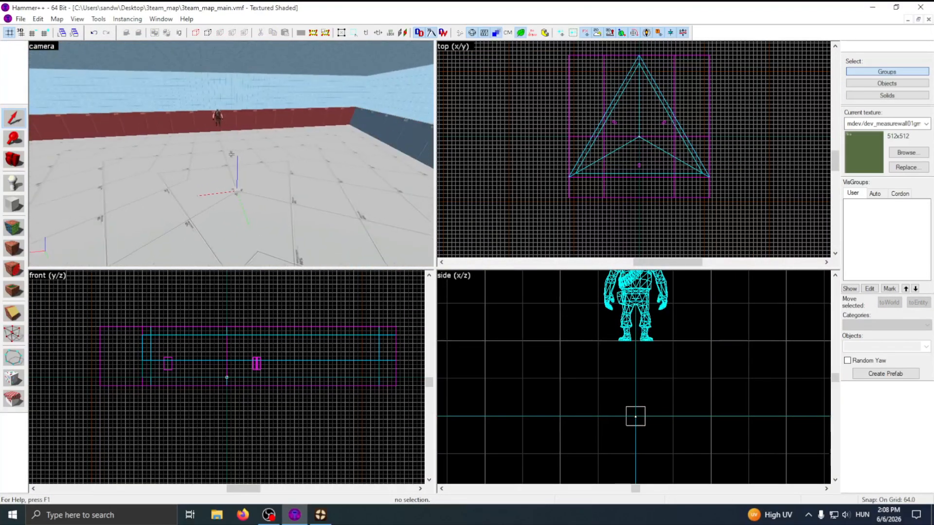
key("a")
key("shift+e")
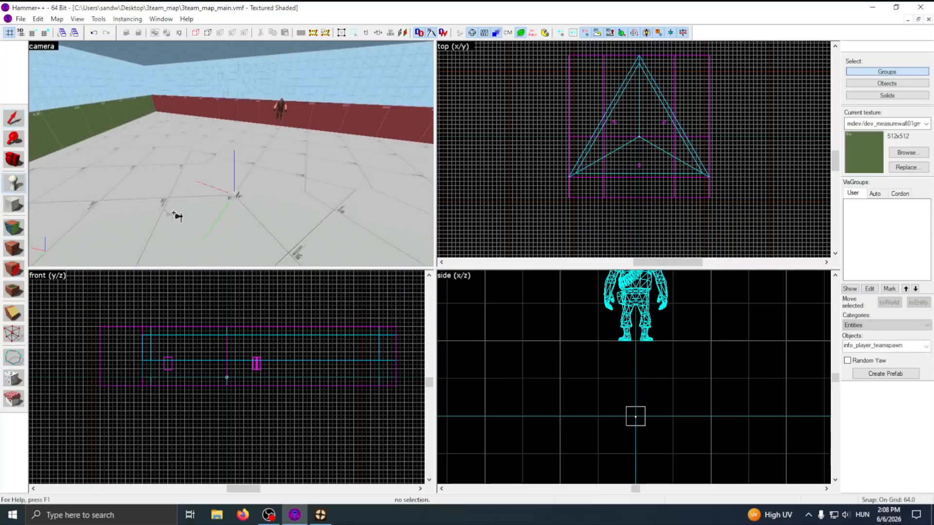
left_click(181, 214)
left_click(14, 120)
double_click(193, 199)
double_click(348, 178)
type("light_env")
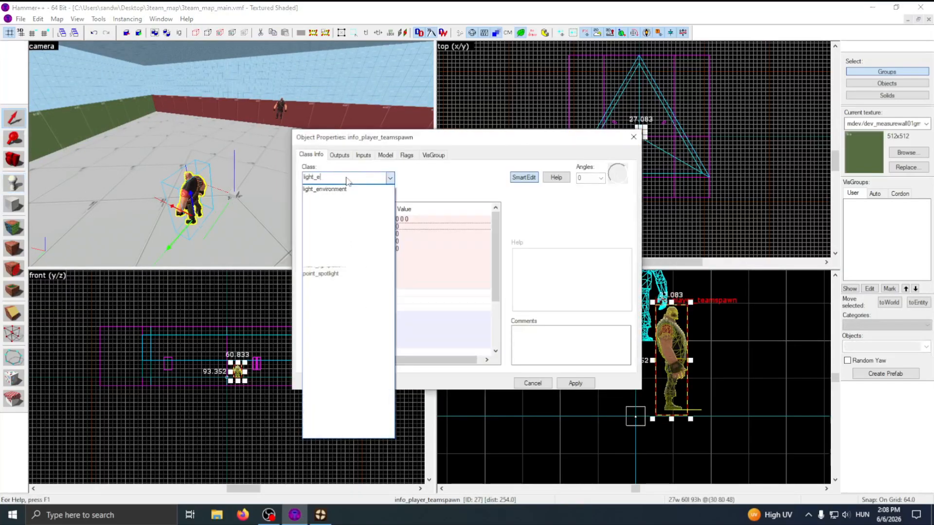
key("Return")
left_click(149, 161)
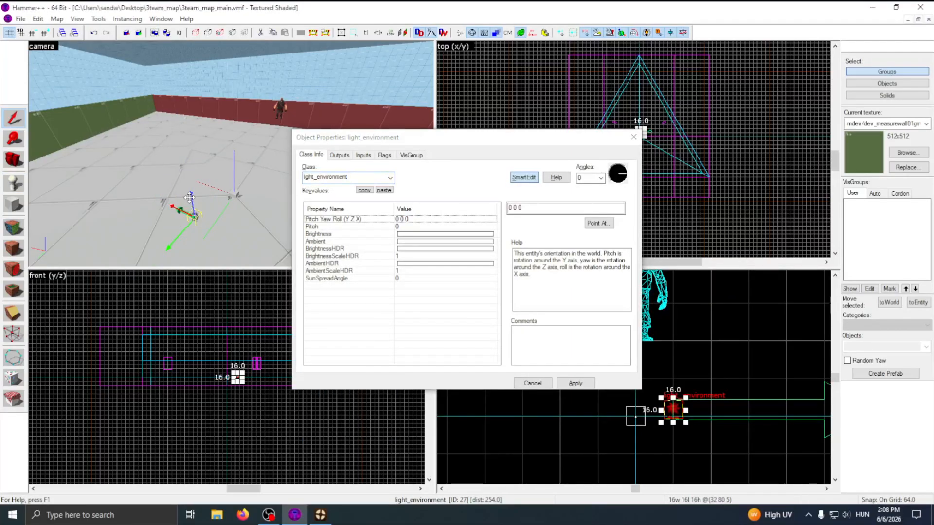
Raise the light_environment above the floor and move it to the map's centre at 0 0 96.
left_click_drag(189, 198, 181, 147)
left_click(633, 138)
scroll(637, 138, "up", 5)
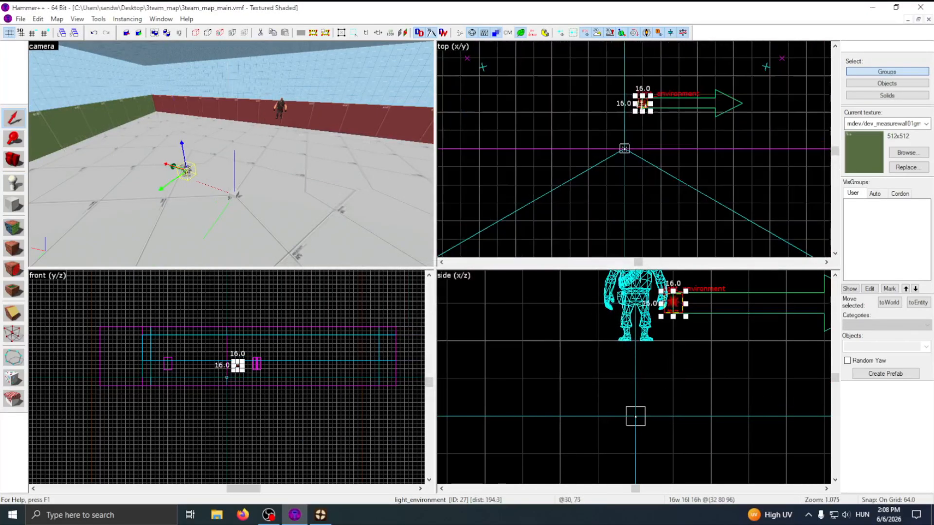
left_click_drag(629, 142, 628, 143)
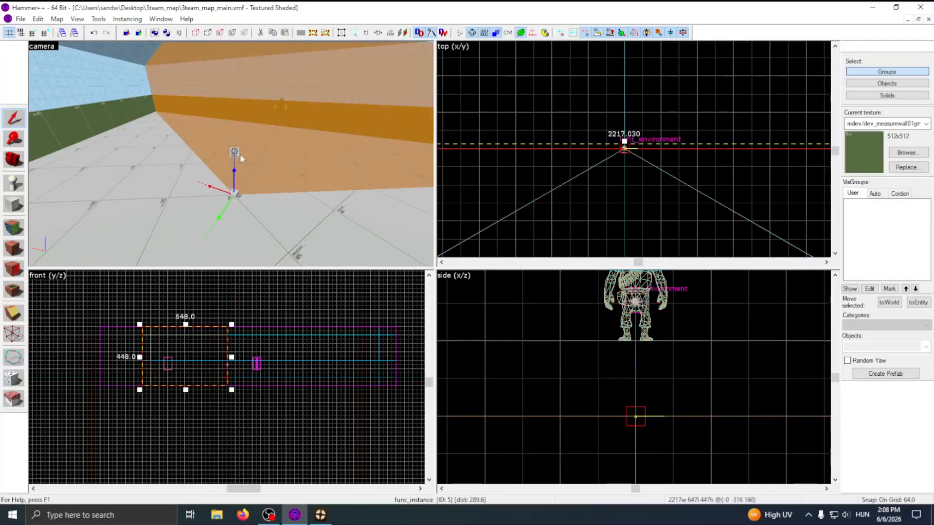
Set the light_environment's Pitch Yaw Roll to 0 31 0 and its Pitch to -72.
double_click(233, 153)
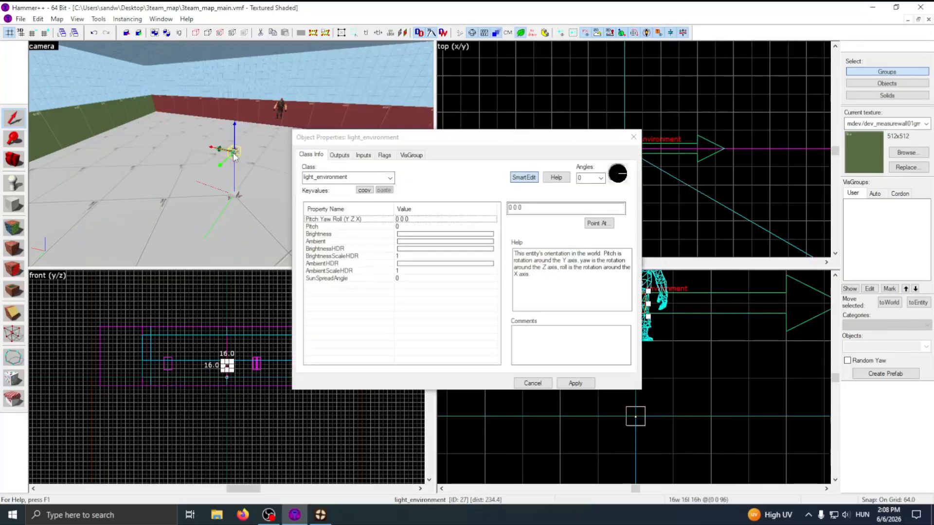
double_click(514, 207)
type("31")
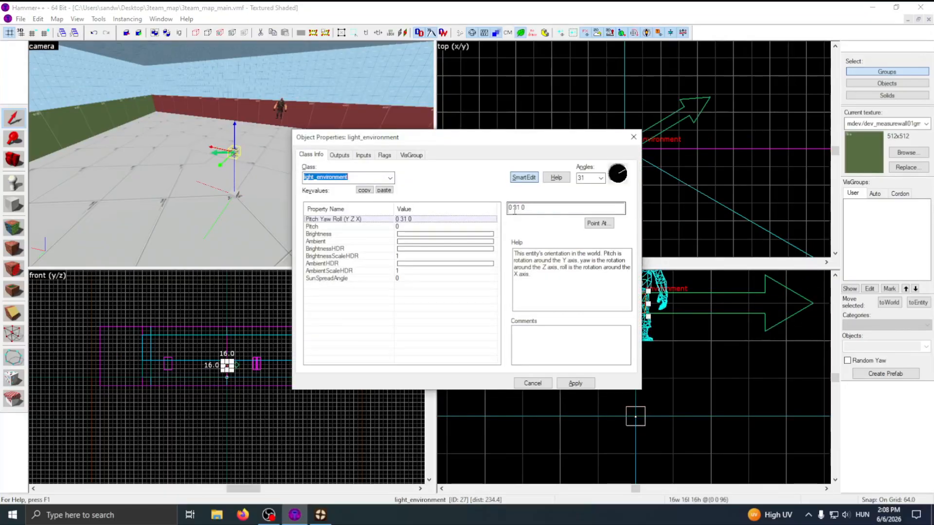
left_click(465, 227)
key("BackSpace")
type("-")
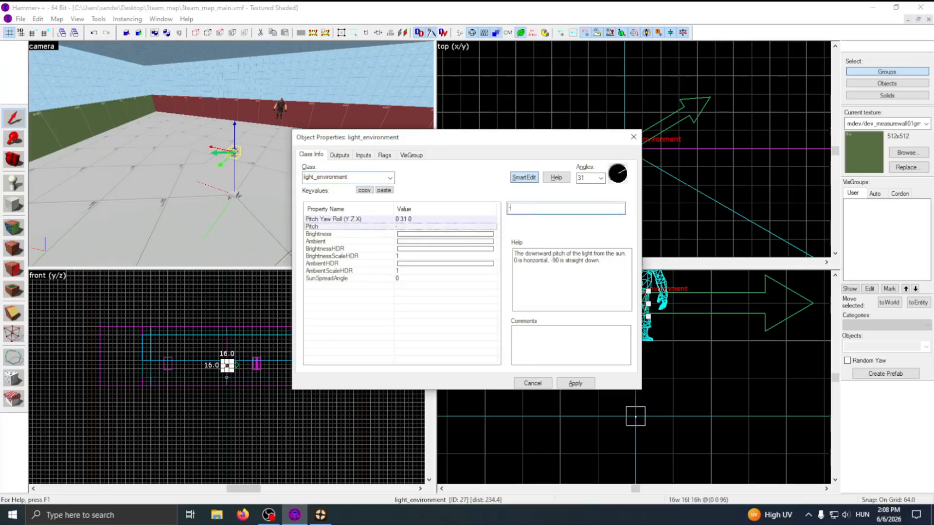
key("Return")
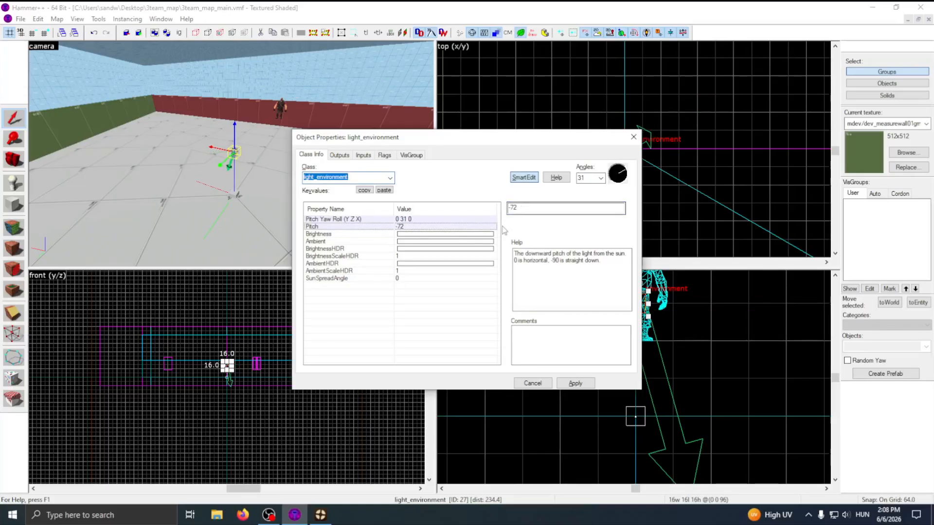
Set the light_environment's Brightness to a warm 255 238 205 with intensity 500.
left_click(483, 234)
left_click(537, 227)
left_click(685, 349)
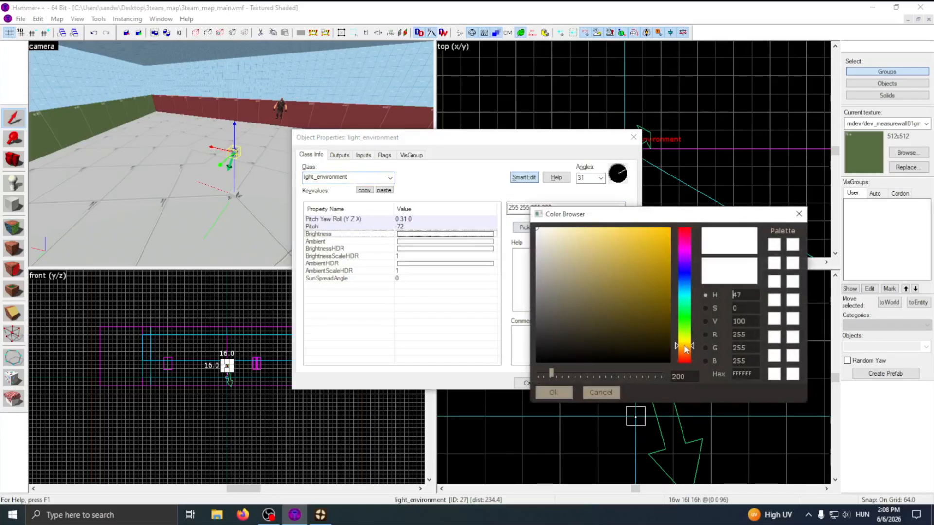
left_click(562, 228)
left_click(684, 354)
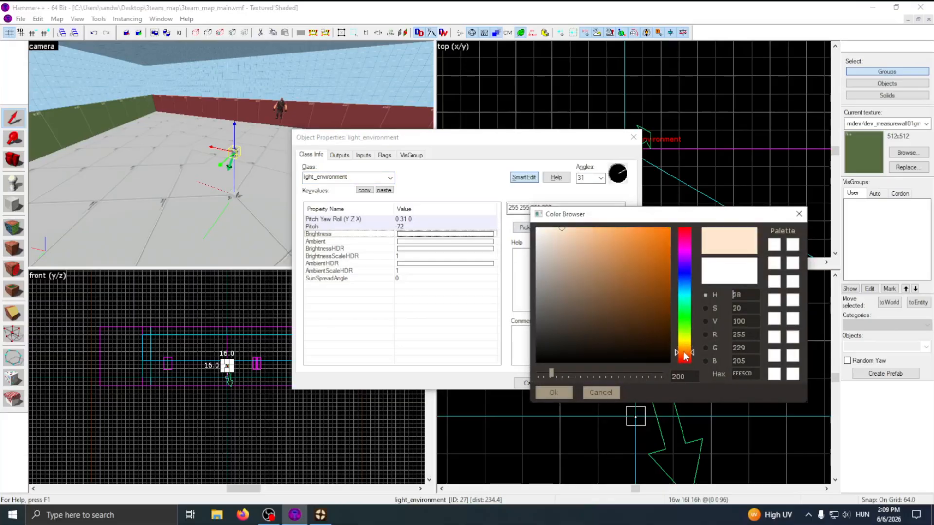
left_click(683, 348)
left_click(553, 392)
left_click(557, 211)
key("Return")
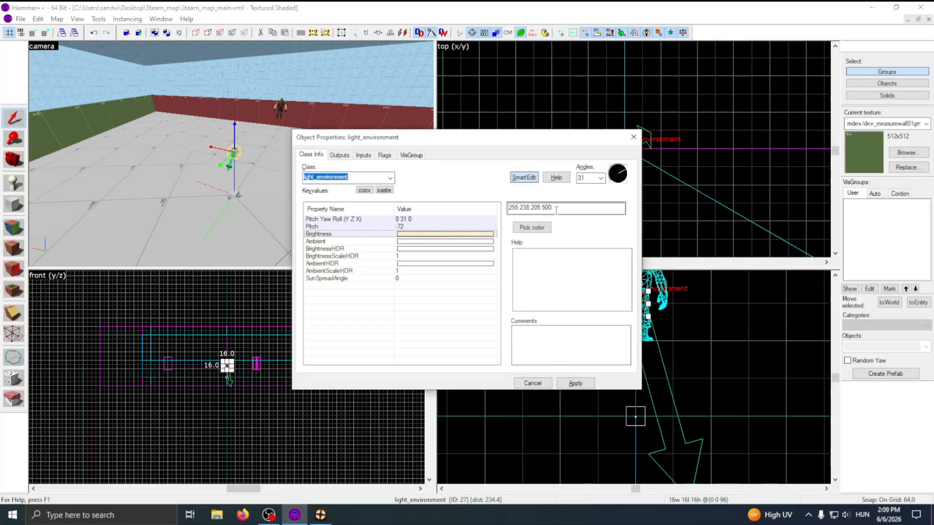
Set the light_environment's Ambient to a bluish 180 191 219 with intensity 200 and close its properties.
left_click(474, 241)
left_click(523, 227)
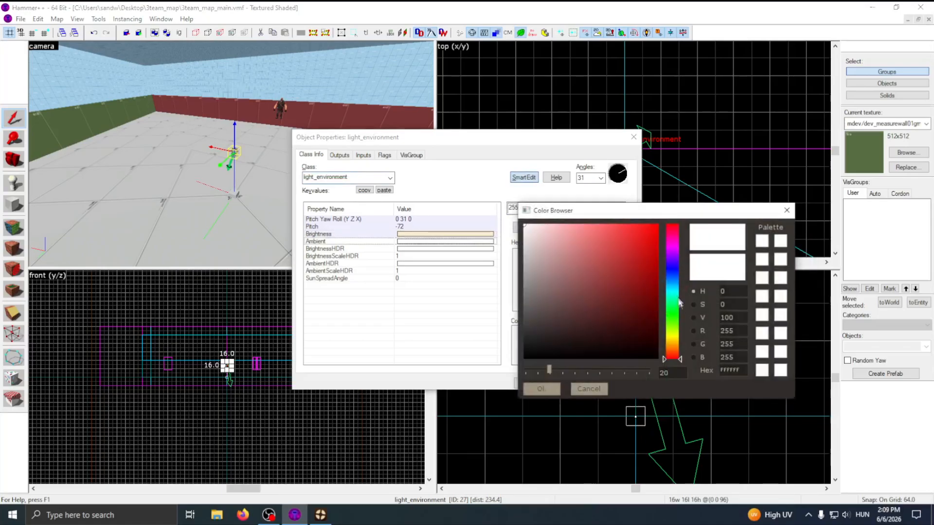
left_click_drag(668, 281, 668, 275)
left_click(537, 217)
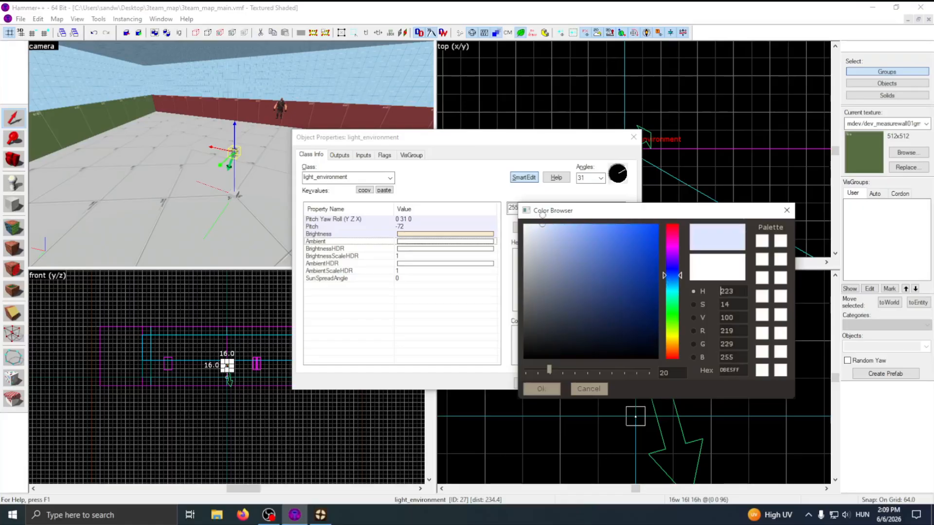
left_click_drag(547, 229, 550, 243)
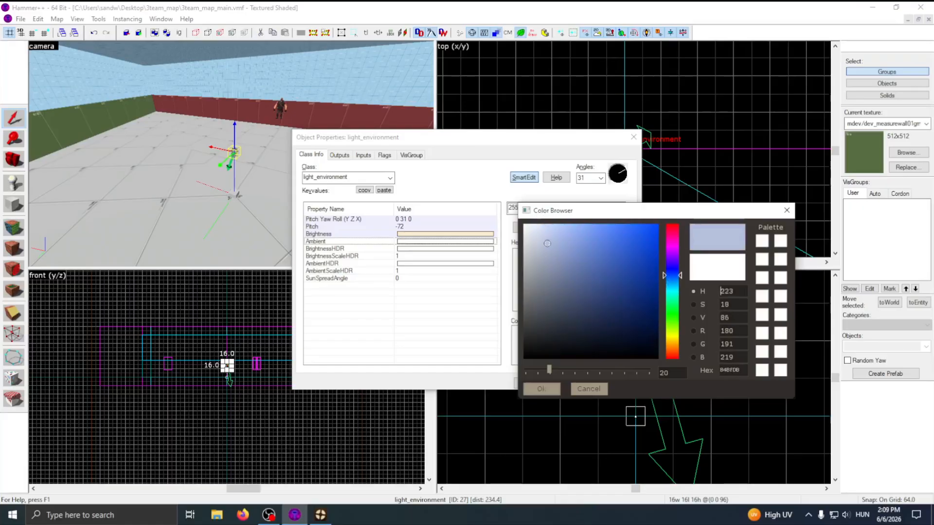
left_click(541, 389)
left_click(551, 209)
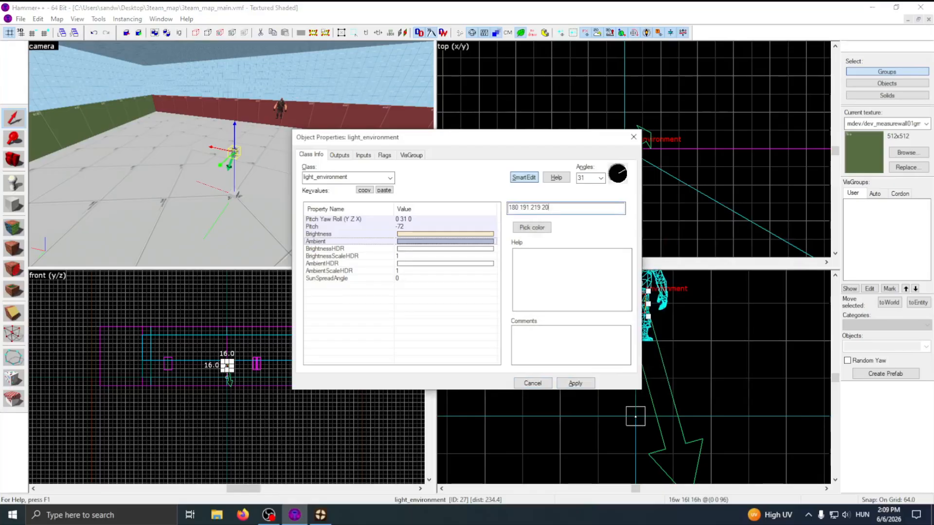
type("0")
key("Return")
left_click(486, 236)
left_click(484, 242)
left_click(633, 137)
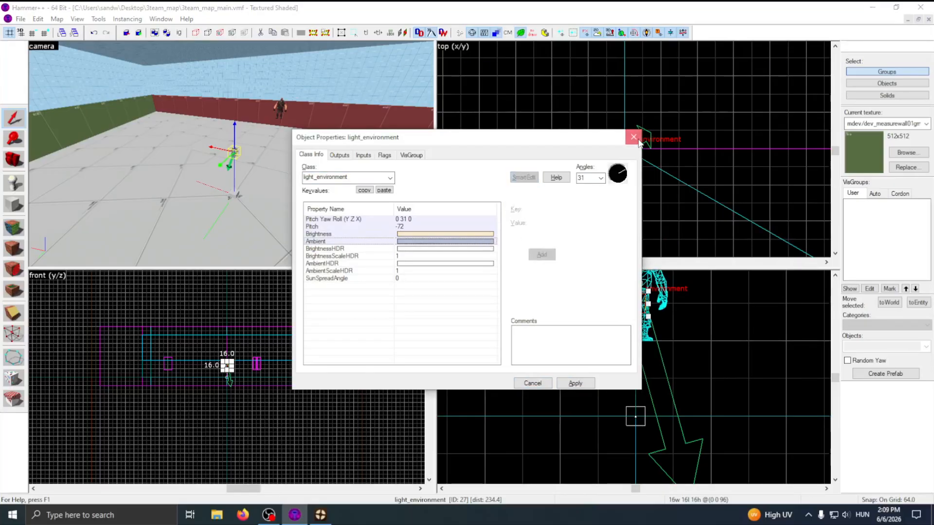
Duplicate the light_environment to 32 0 96 and change the copy's class to env_tonemap_controller.
scroll(618, 170, "down", 1)
left_click_drag(625, 150, 655, 150, "shift")
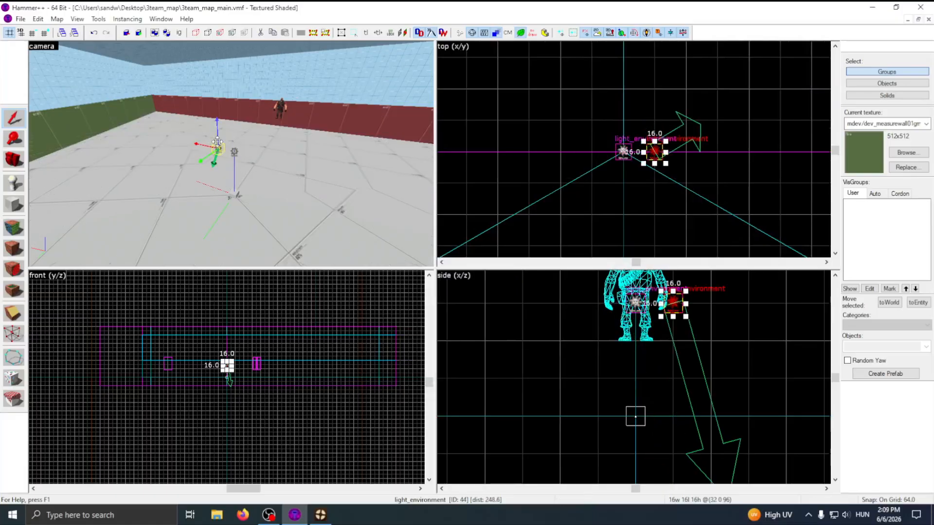
double_click(220, 149)
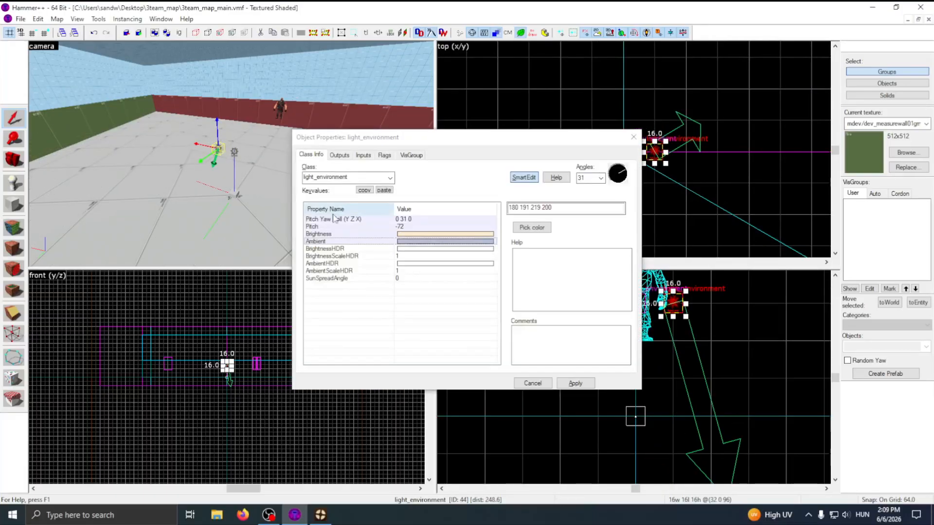
type("env_tonemap_controller")
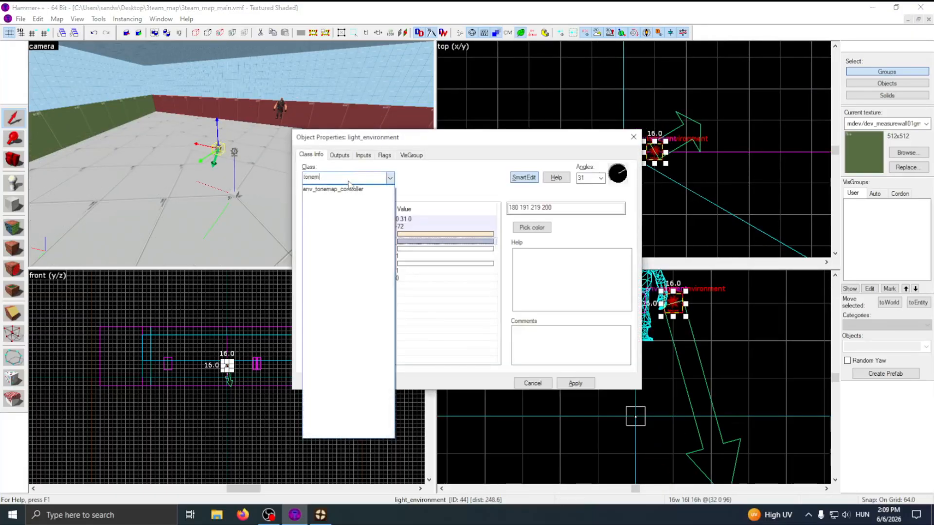
key("Return")
Set the env_tonemap_controller's Bloom Scale to 0, apply it and close its properties.
left_click(373, 242)
left_click(375, 263)
left_click(387, 270)
type("0")
left_click(575, 384)
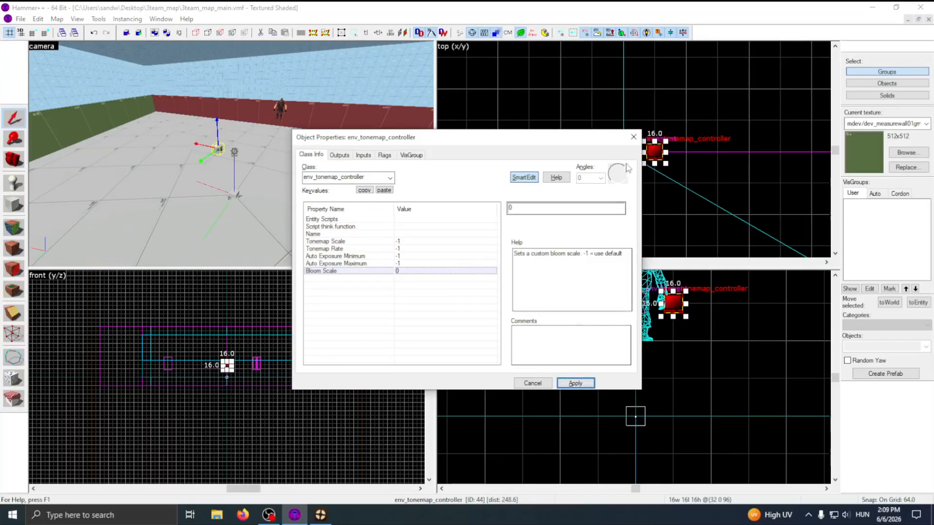
left_click(632, 137)
Compile the main map with Normal BSP, VIS and RAD, HDR enabled, without running the game afterward.
key("d")
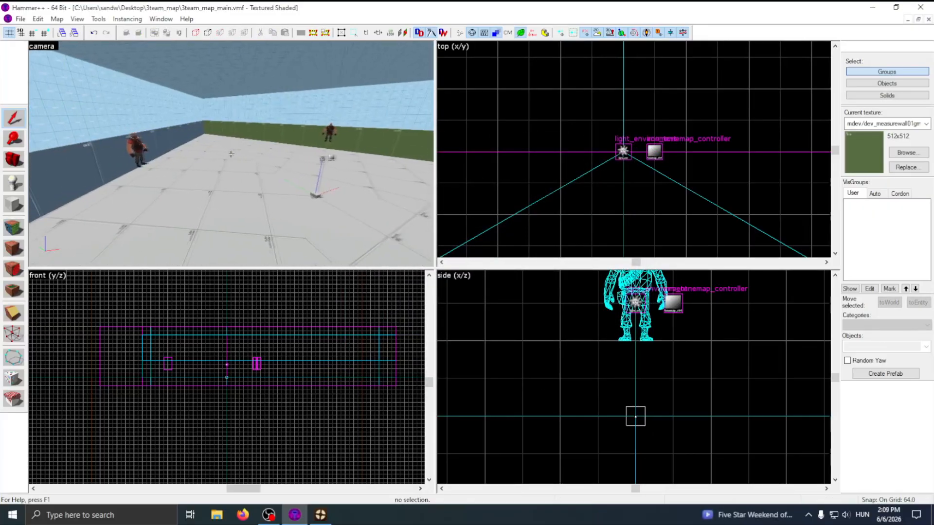
key("a")
key("z")
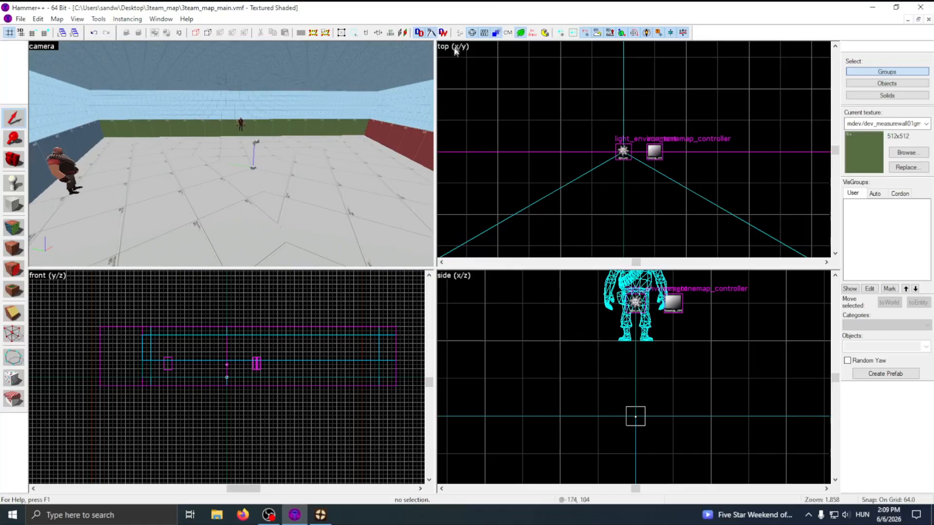
left_click(466, 38)
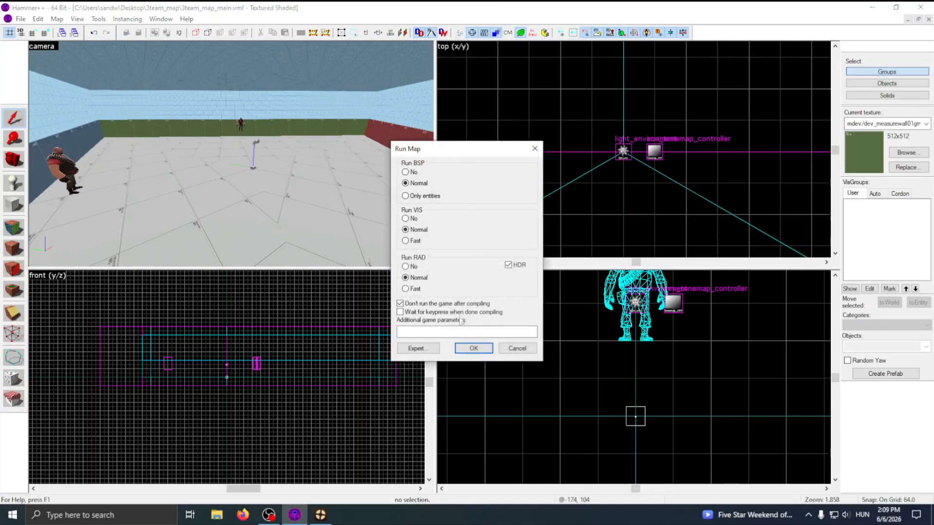
left_click(465, 349)
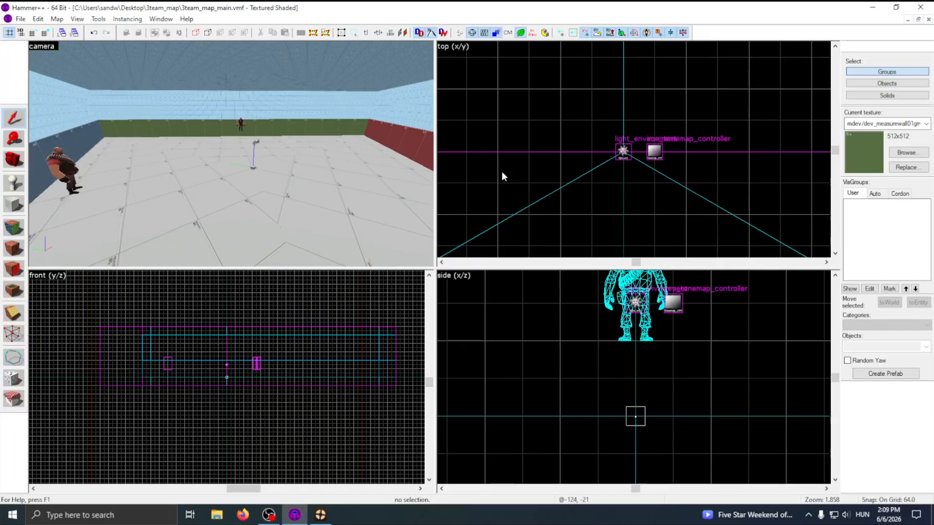
Switch to Team Fortress 2 Classified, join BLU as Pyro on the compiled map and equip the axe.
left_click(324, 518)
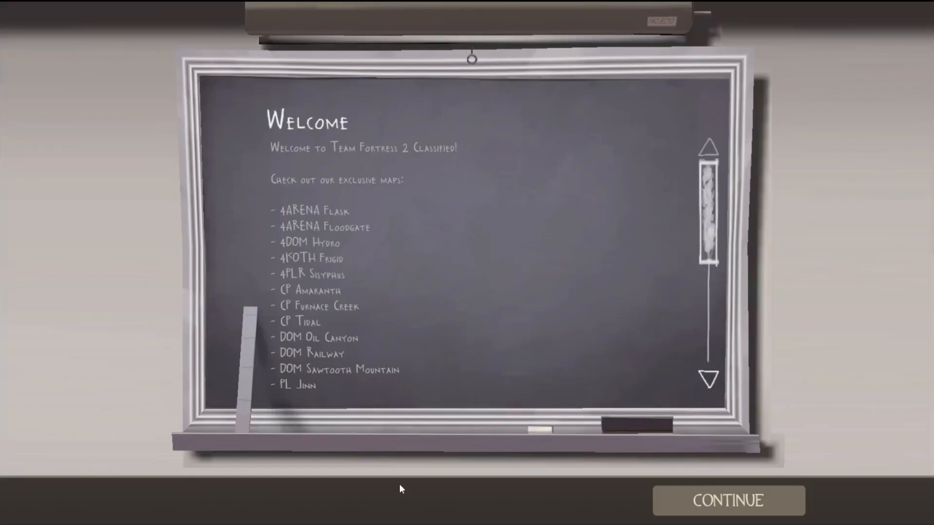
key("space")
key("space")
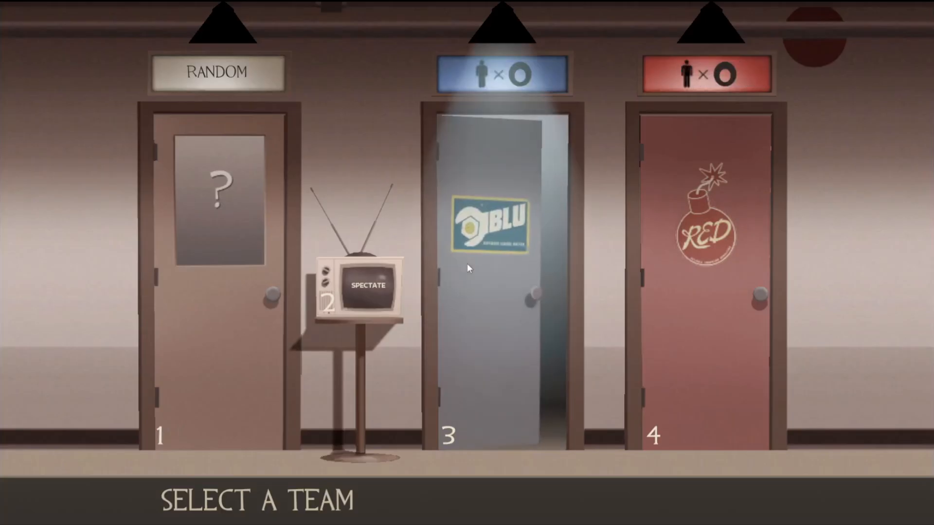
left_click(467, 263)
key("3")
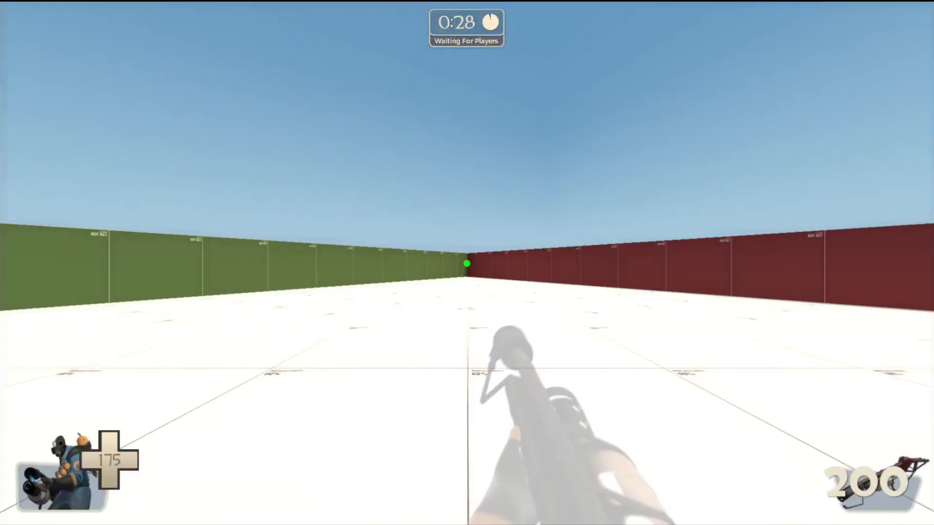
key("3")
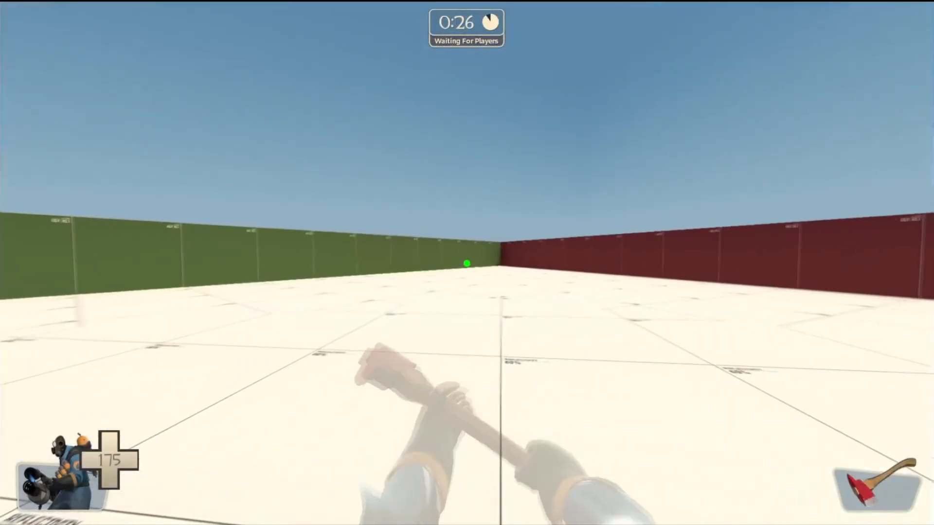
Cancel the waiting-for-players phase with the console command mp_waitingforplayers_cancel 1.
key("grave")
type("mp_waitingforplayers_cancel 1")
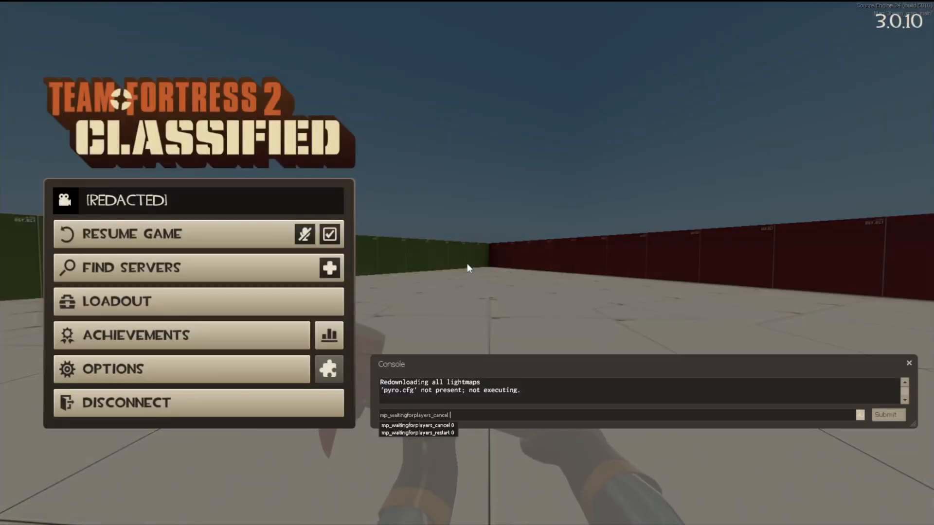
key("Return")
key("grave")
Look around the arena in game to examine the lighting and each team's wall section.
left_click(467, 263)
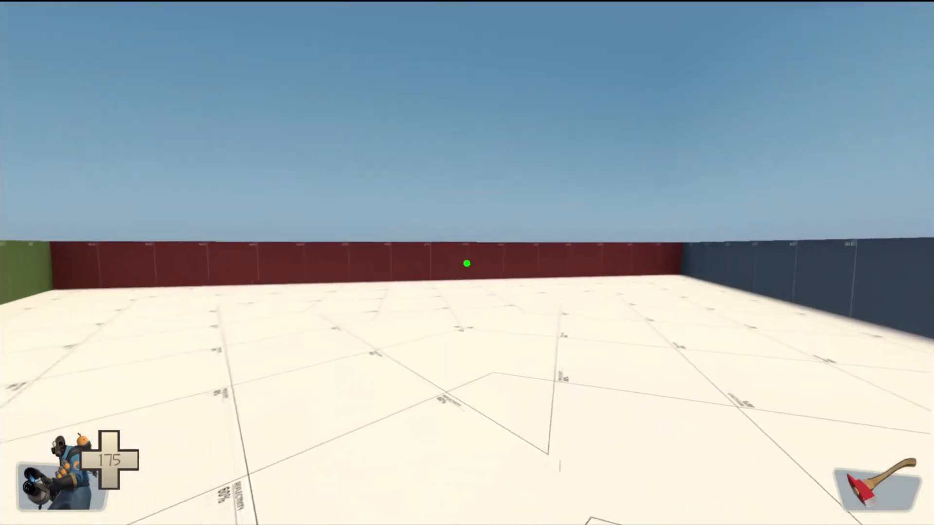
left_click(467, 263)
left_click(467, 263)
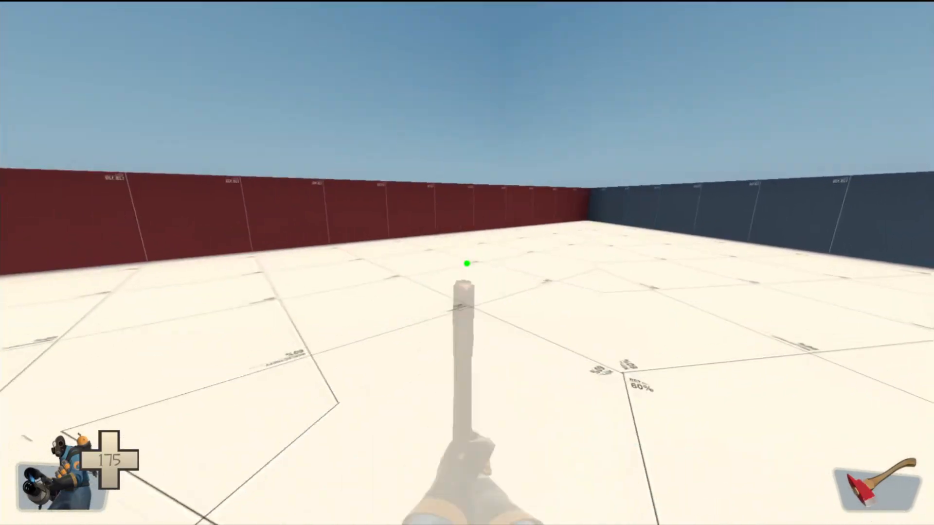
left_click(467, 263)
left_click(467, 263)
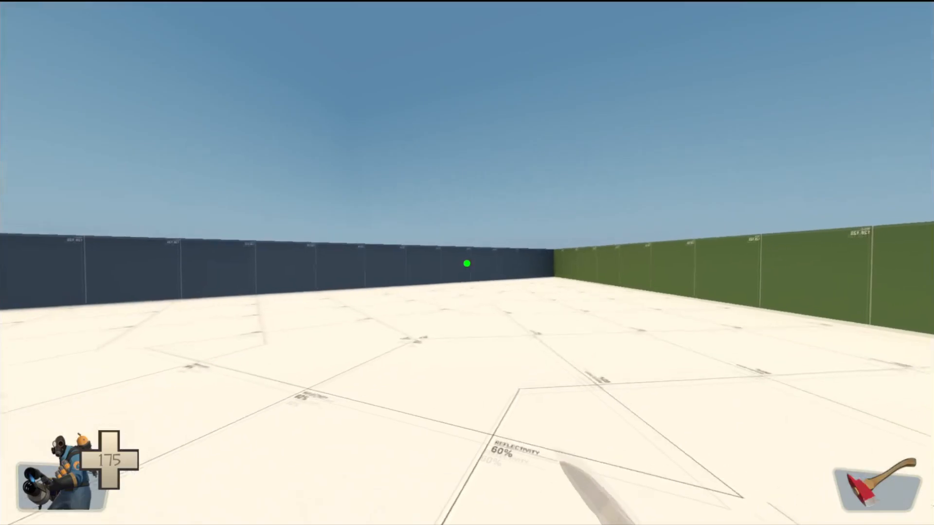
left_click(467, 263)
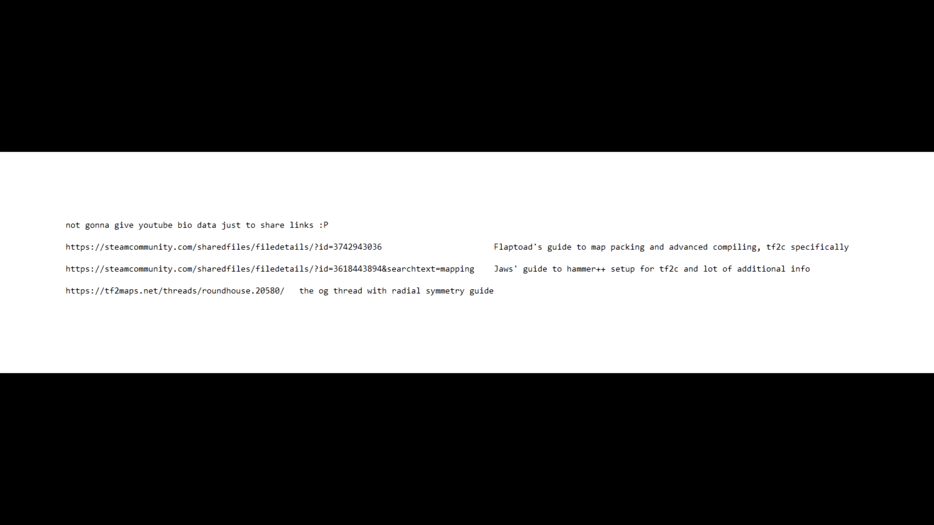